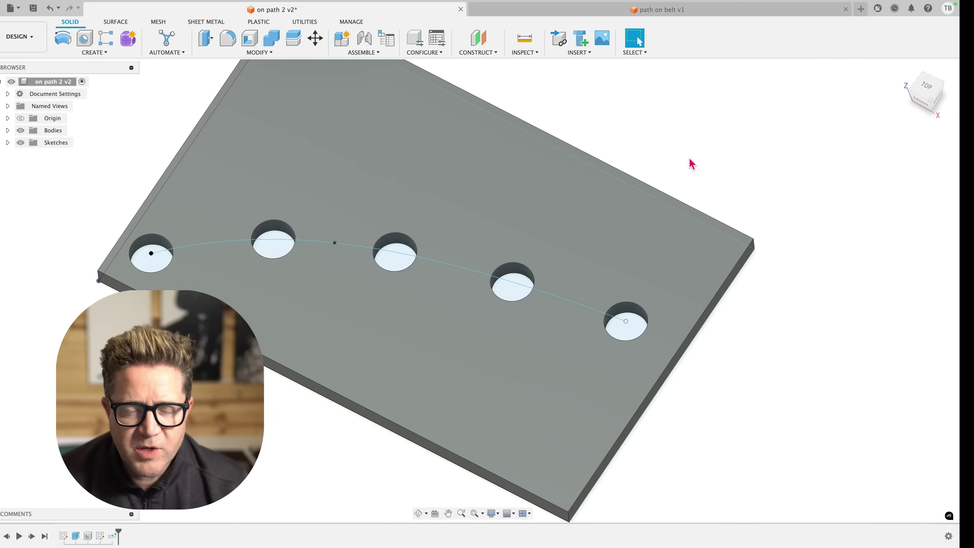
# Step: Roll the design history back to just after the hole feature, before the existing path sketch and its pattern
pyautogui.keyDown('shift'); pyautogui.moveTo(692, 164); pyautogui.dragTo(653, 159, button='middle'); pyautogui.keyUp('shift')
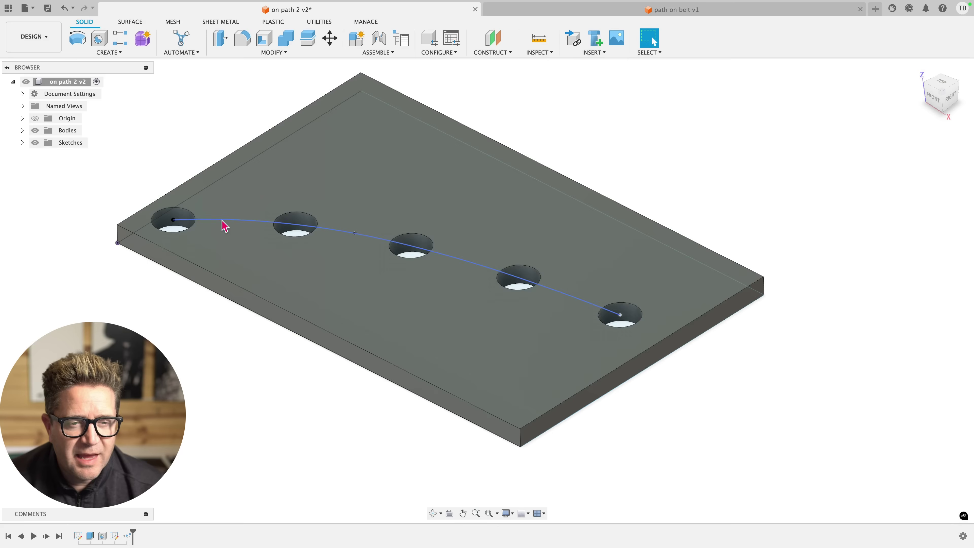
pyautogui.scroll(3, 173, 212)
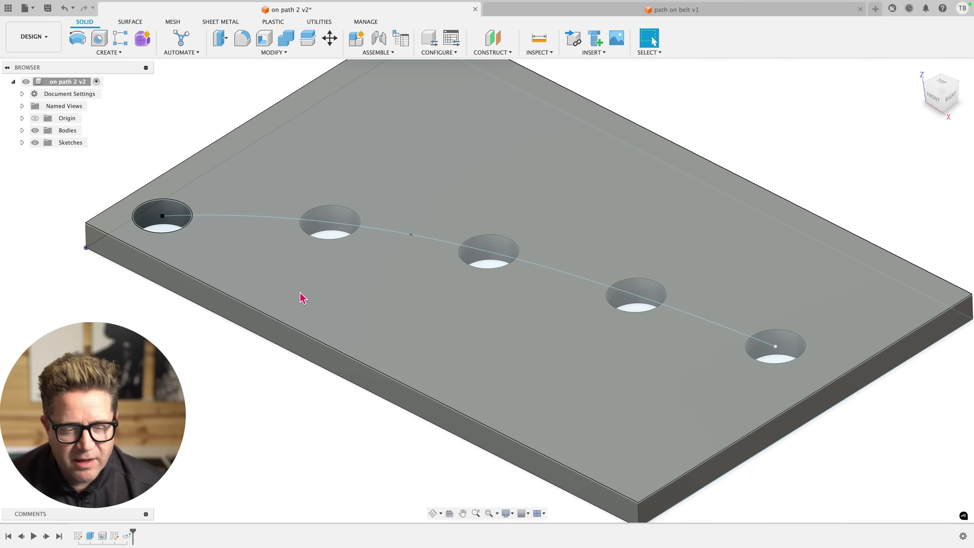
pyautogui.scroll(-5, 303, 298)
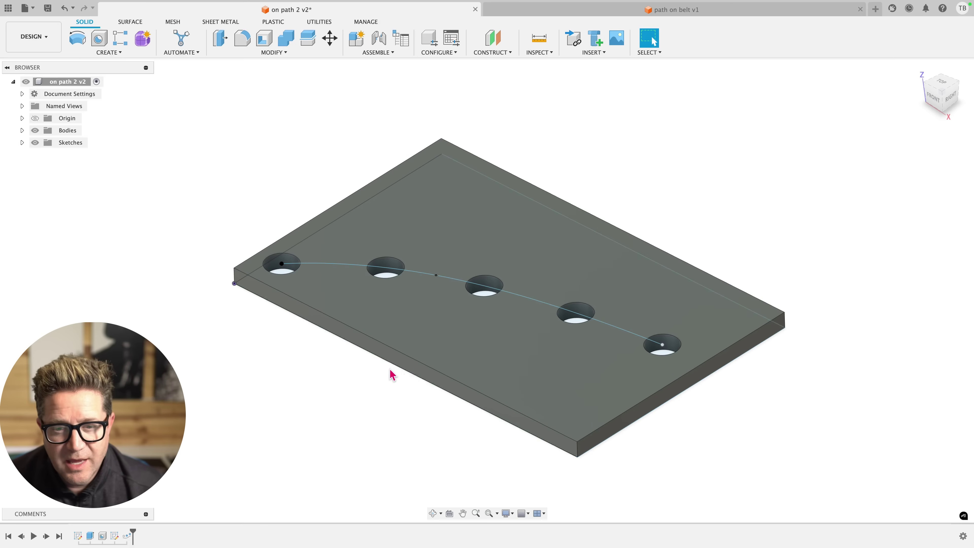
pyautogui.moveTo(133, 530); pyautogui.dragTo(120, 531)
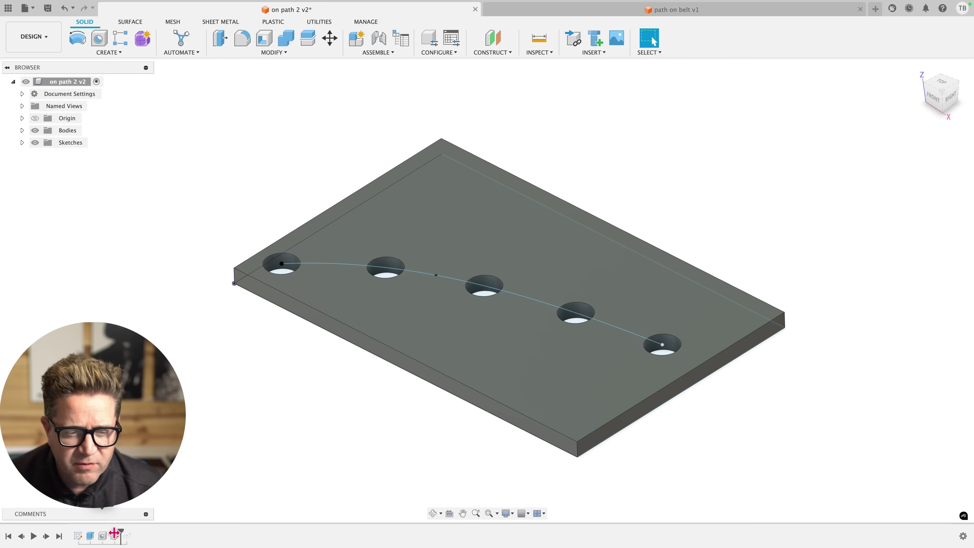
# Step: Start a new sketch on the plate's top face
pyautogui.scroll(-3, 322, 404)
pyautogui.scroll(3, 322, 319)
pyautogui.moveTo(322, 319)
pyautogui.keyDown('shift'); pyautogui.mouseDown(button='middle')
pyautogui.moveTo(256, 217)
pyautogui.moveTo(256, 201)
pyautogui.mouseUp(button='middle'); pyautogui.keyUp('shift')
pyautogui.click(363, 287)
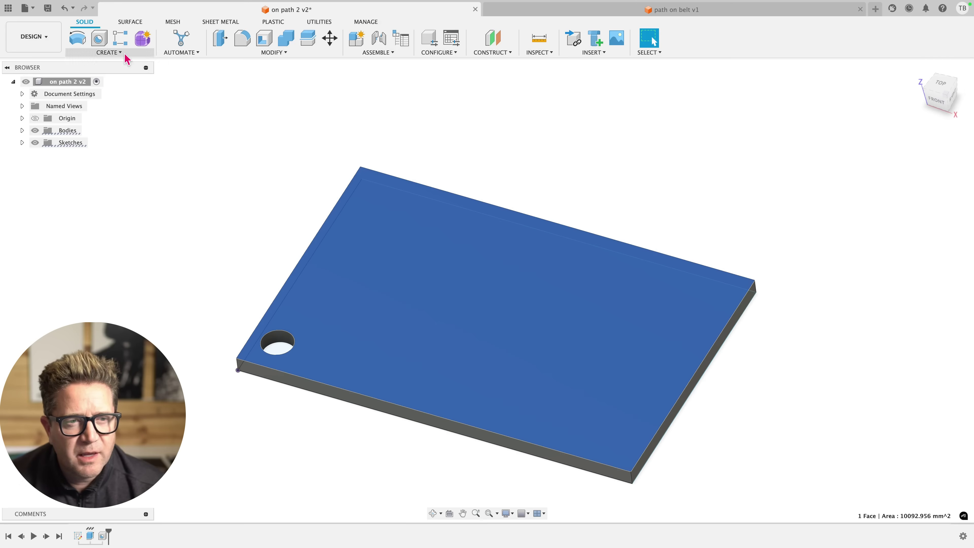
pyautogui.click(105, 54)
pyautogui.click(106, 81)
pyautogui.press('F6')
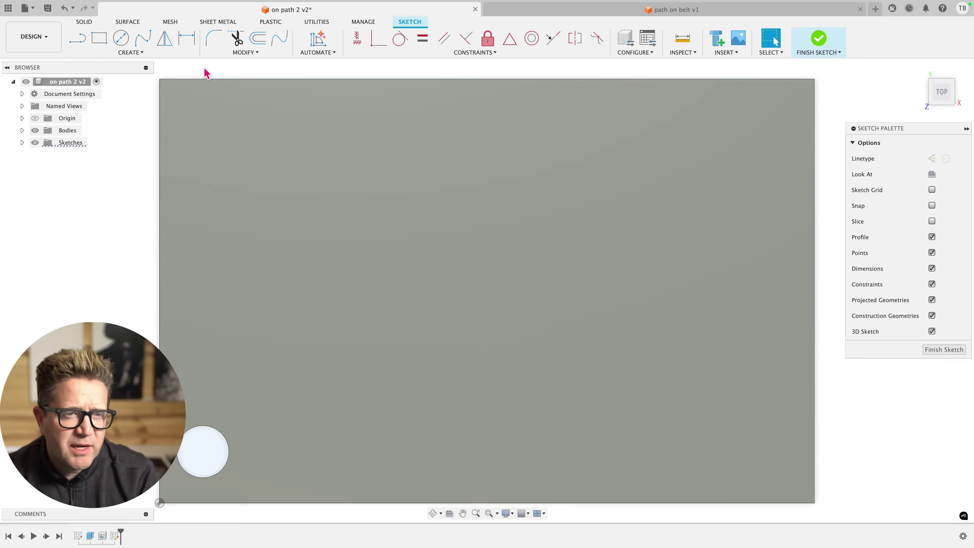
# Step: Draw a four-point fit-point spline from the hole's center across the plate to near its opposite corner, and finish the sketch
pyautogui.moveTo(165, 6)
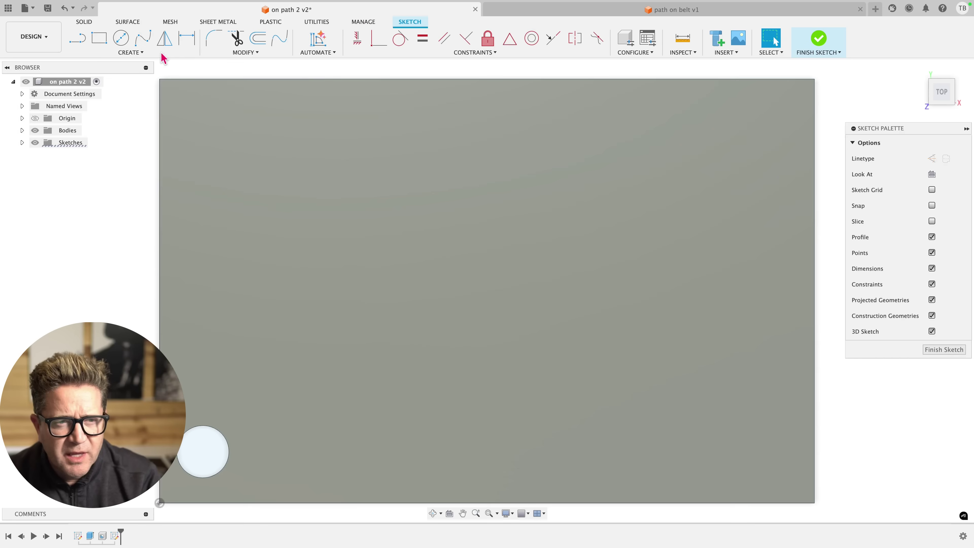
pyautogui.click(146, 42)
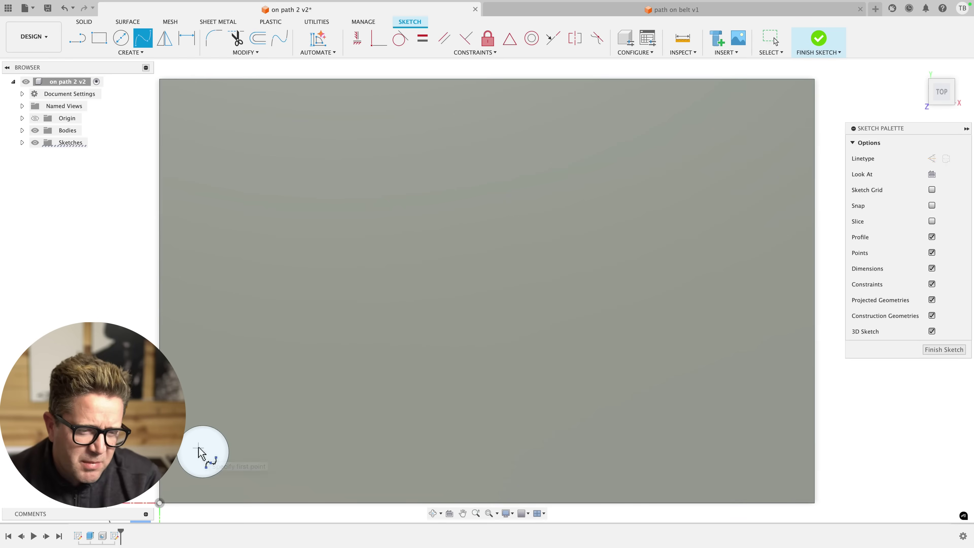
pyautogui.click(203, 452)
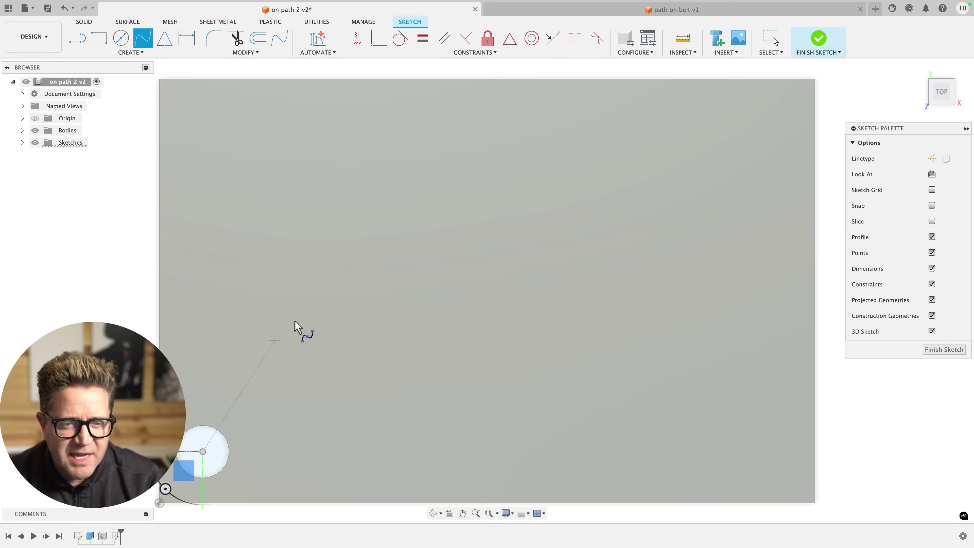
pyautogui.click(345, 256)
pyautogui.click(567, 240)
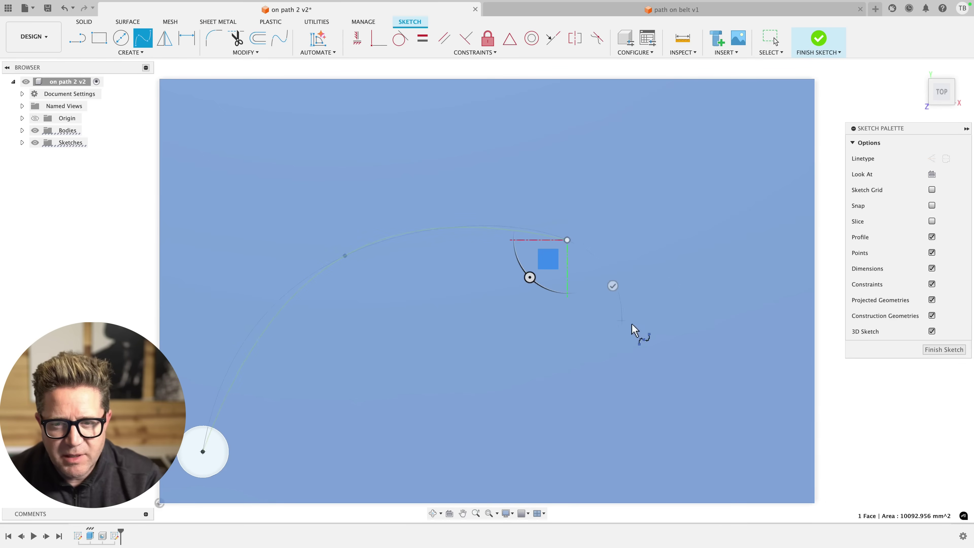
pyautogui.click(758, 172)
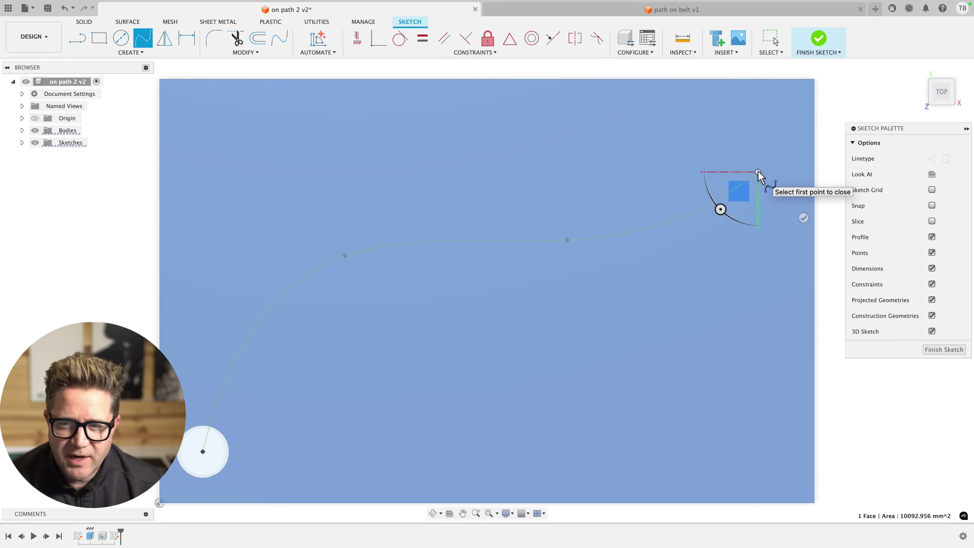
pyautogui.press('Escape')
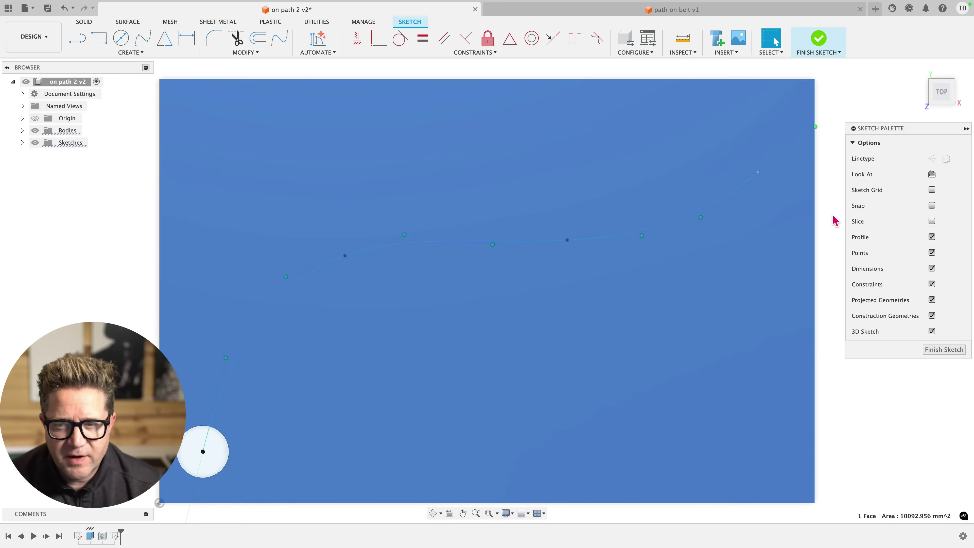
pyautogui.press('Escape')
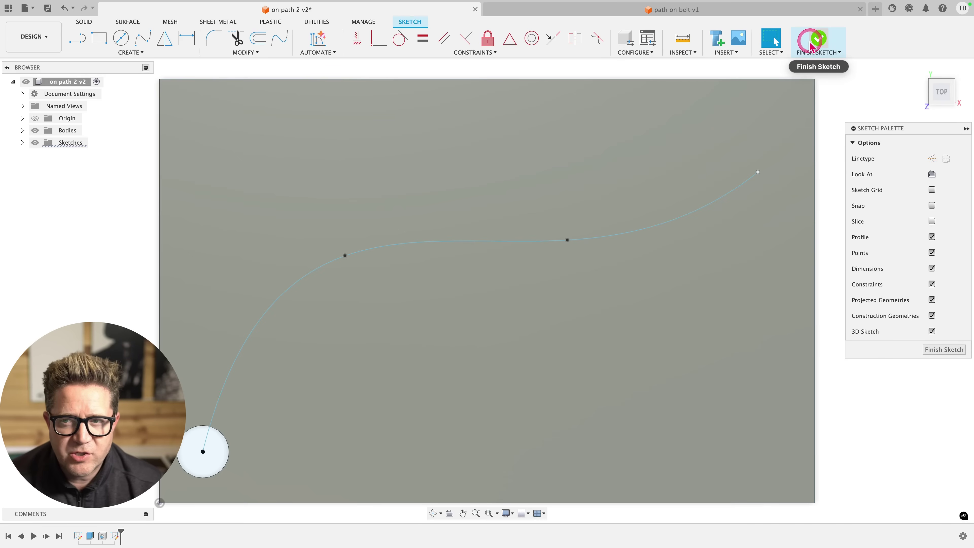
pyautogui.click(814, 38)
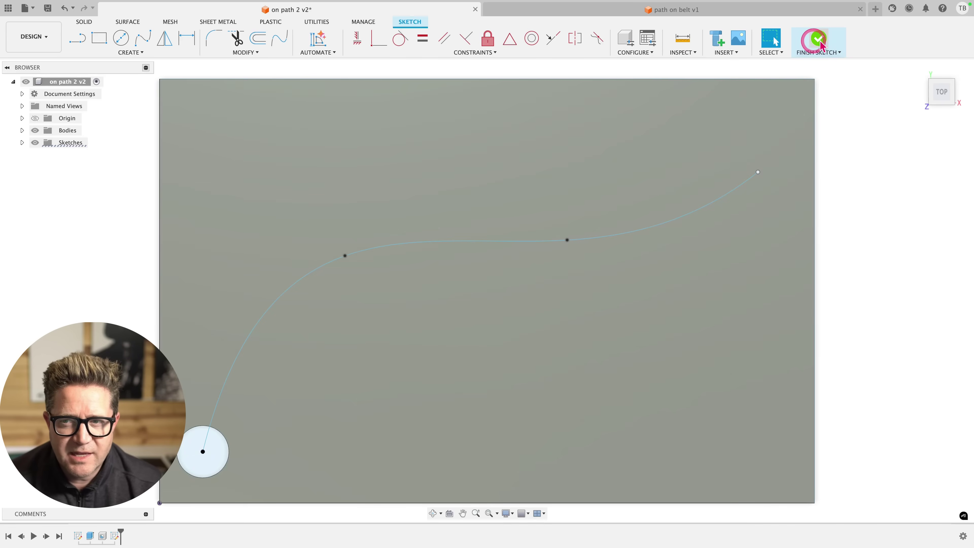
# Step: Start a Pattern on Path with object type Features, using the hole feature as the object and the spline as the path
pyautogui.click(109, 52)
pyautogui.moveTo(142, 267)
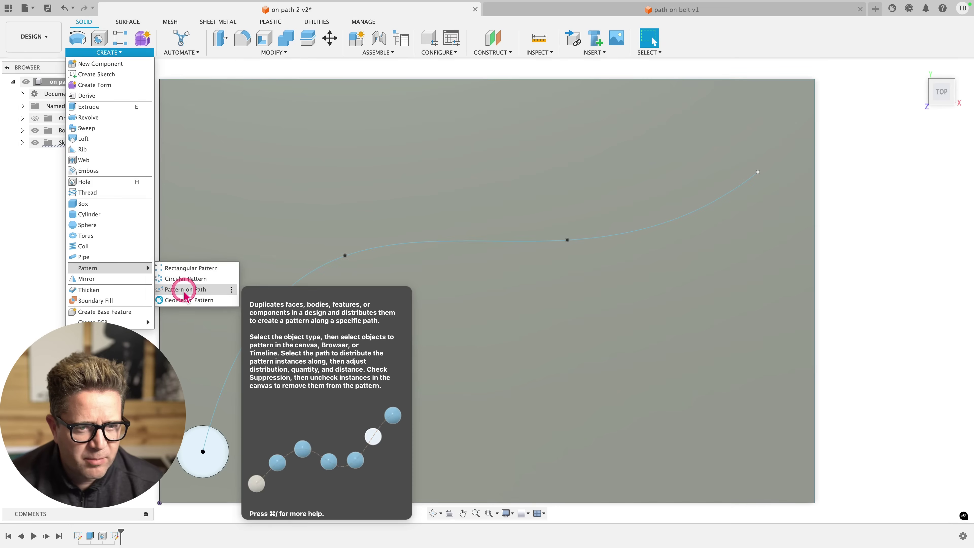
pyautogui.click(184, 289)
pyautogui.click(944, 161)
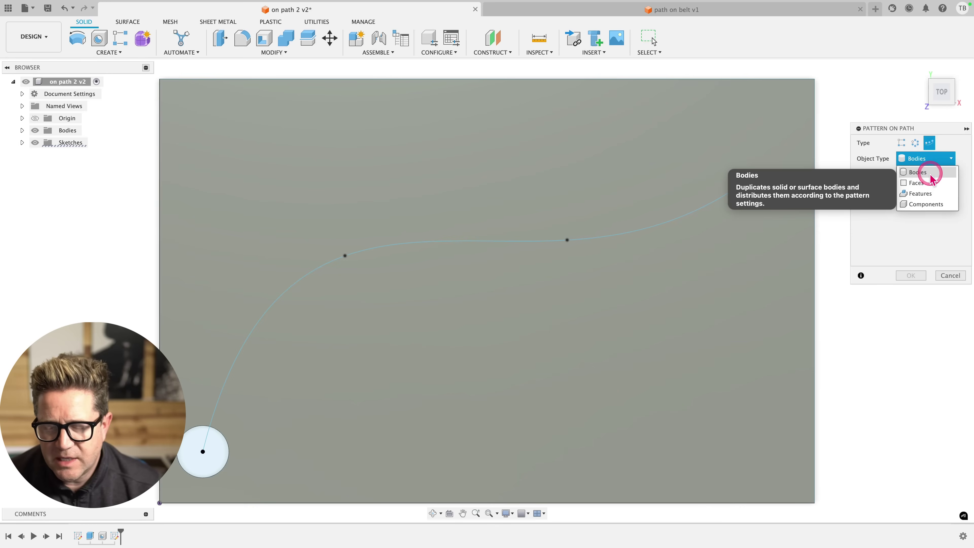
pyautogui.click(926, 193)
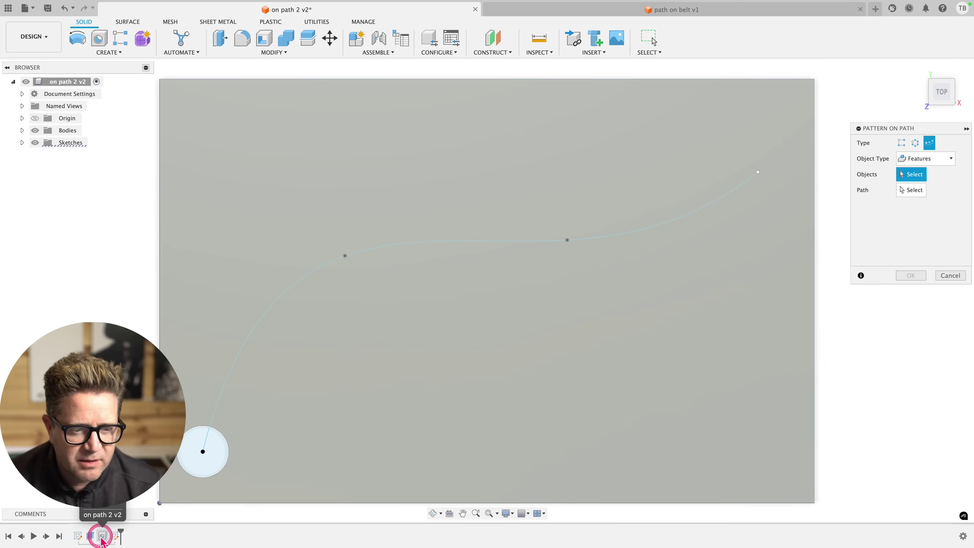
pyautogui.click(102, 537)
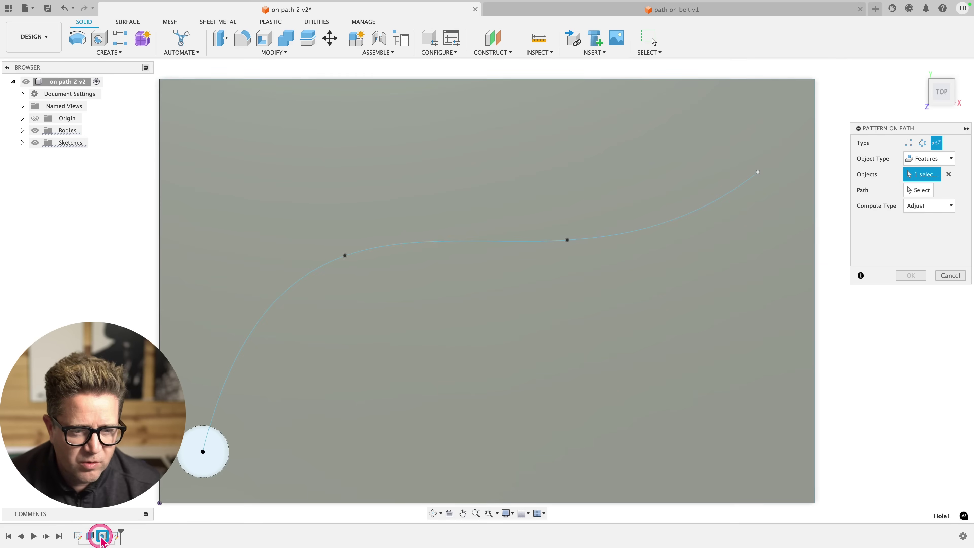
pyautogui.click(918, 190)
pyautogui.keyDown('shift'); pyautogui.moveTo(592, 322); pyautogui.dragTo(583, 256, button='middle'); pyautogui.keyUp('shift')
pyautogui.click(522, 250)
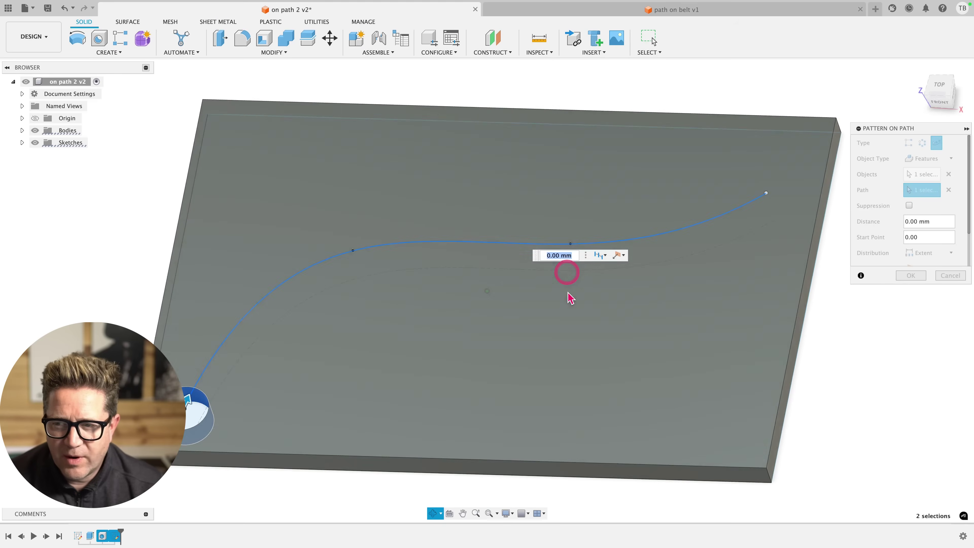
pyautogui.moveTo(570, 299)
pyautogui.keyDown('shift'); pyautogui.mouseDown(button='middle')
pyautogui.moveTo(544, 296)
pyautogui.moveTo(563, 303)
pyautogui.mouseUp(button='middle'); pyautogui.keyUp('shift')
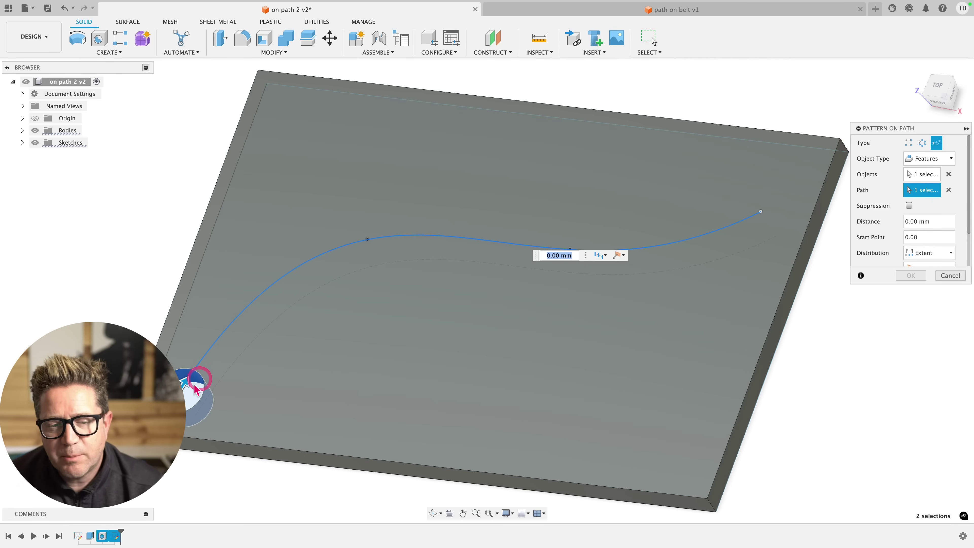
# Step: Extend the pattern along the spline to a distance of about 130.66 mm and set the quantity to 6
pyautogui.moveTo(185, 384); pyautogui.dragTo(782, 186)
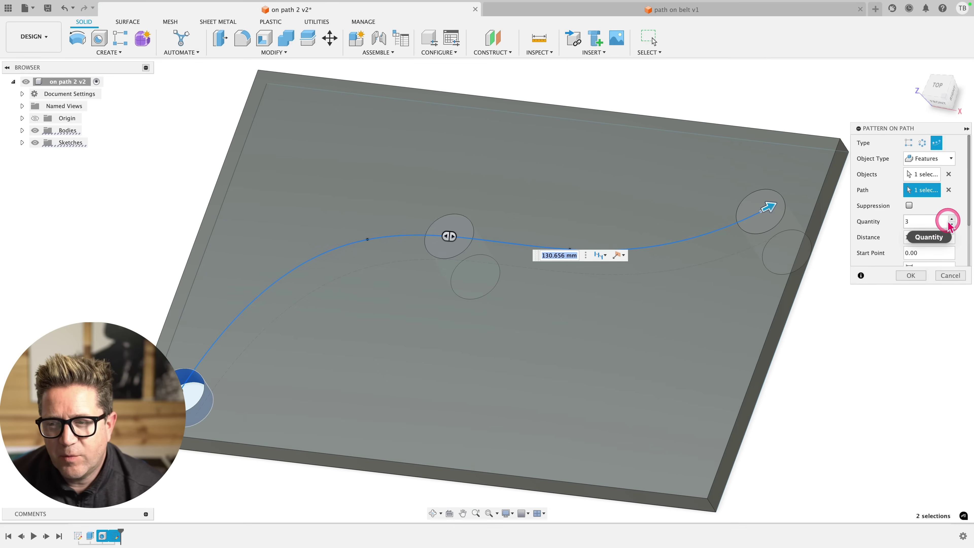
pyautogui.click(951, 221)
pyautogui.click(952, 222)
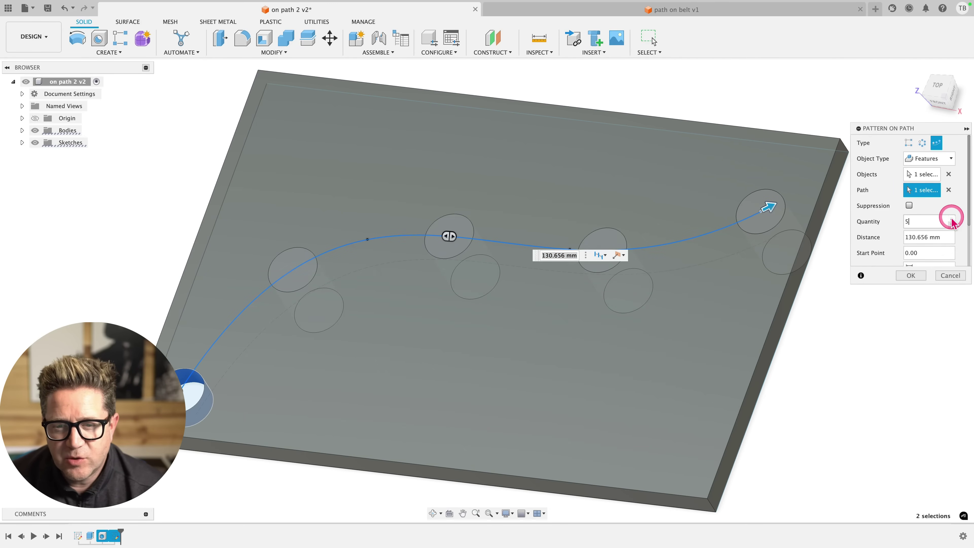
pyautogui.click(953, 222)
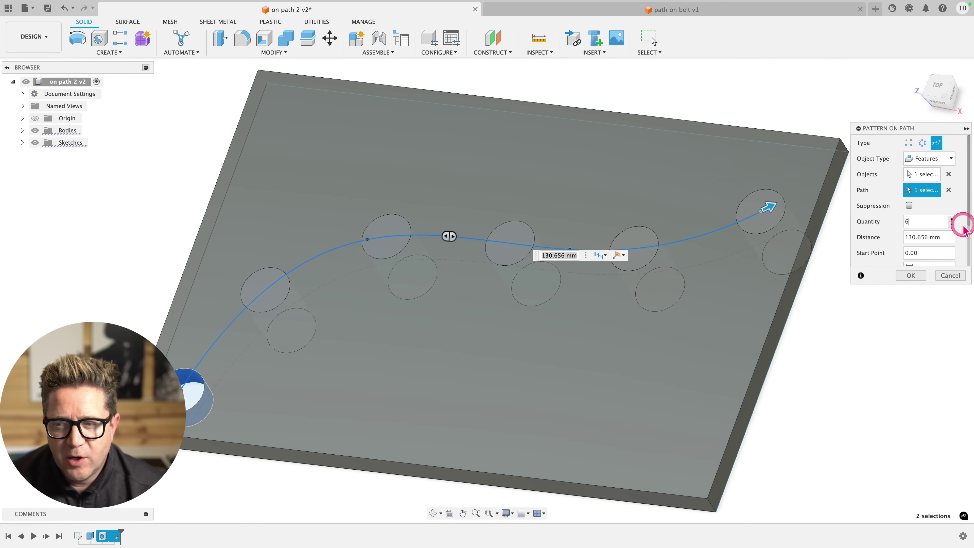
# Step: Try the Spacing distribution with a distance of 15 mm between the patterned holes
pyautogui.moveTo(966, 207); pyautogui.dragTo(966, 253)
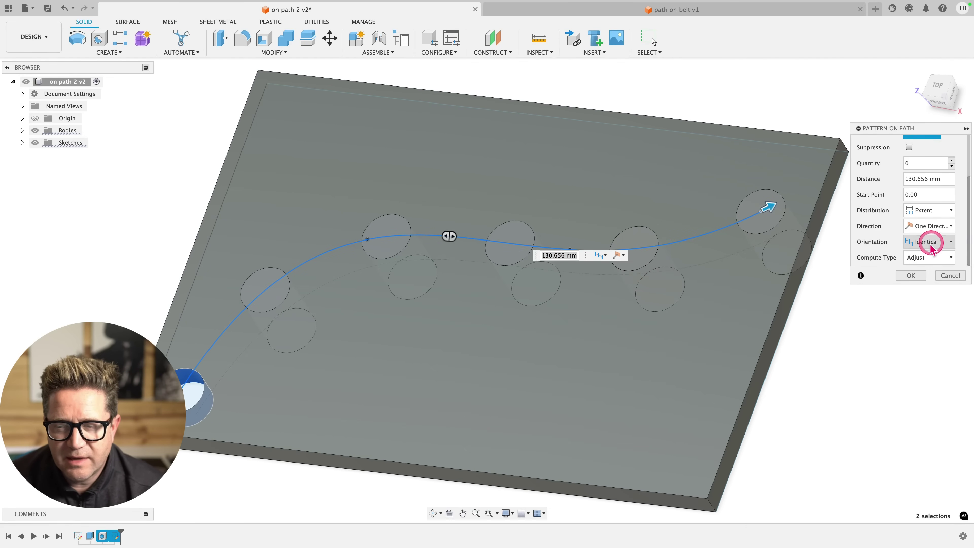
pyautogui.click(930, 214)
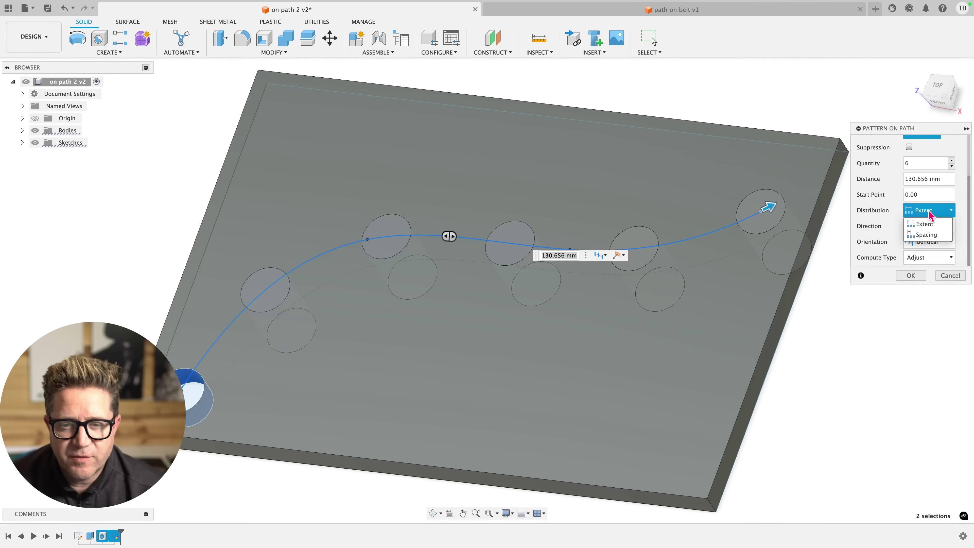
pyautogui.click(929, 236)
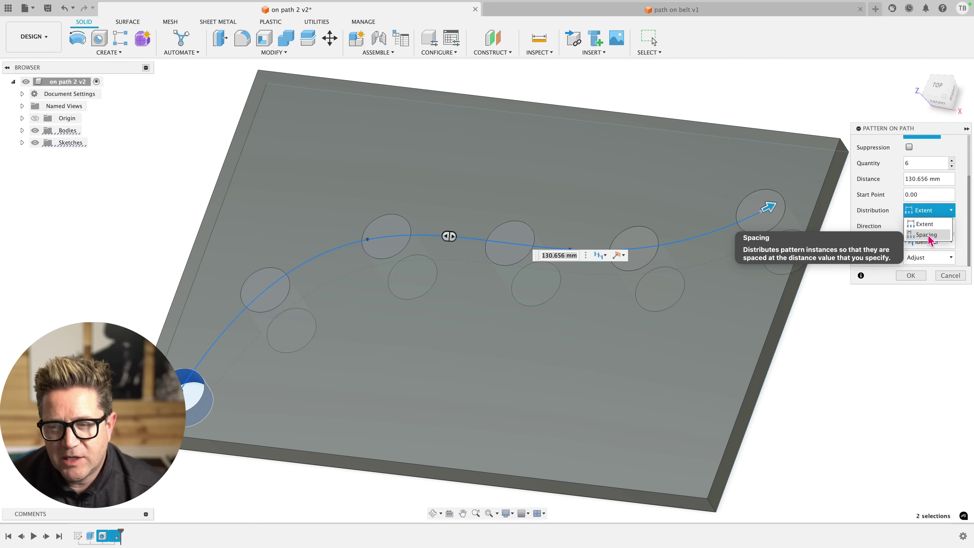
pyautogui.click(924, 179)
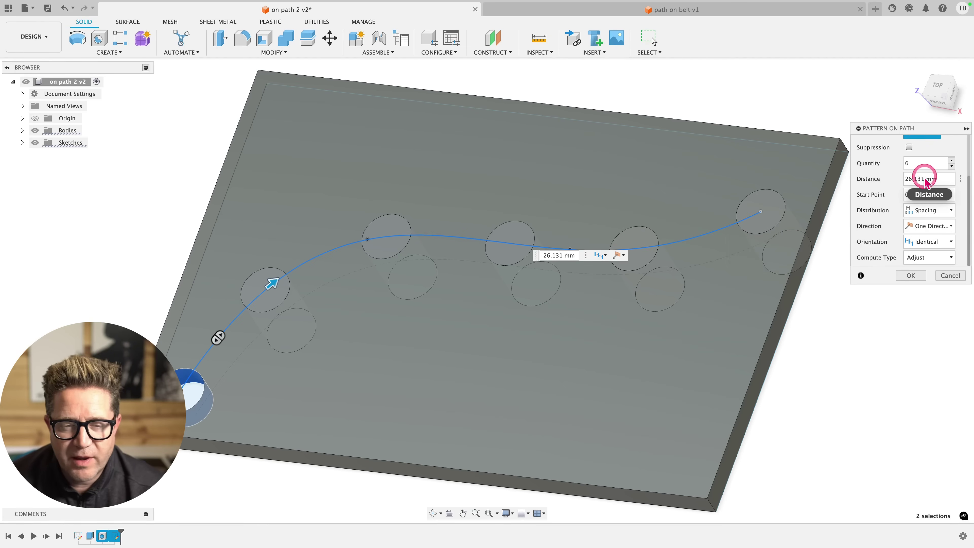
pyautogui.moveTo(950, 179); pyautogui.dragTo(879, 179)
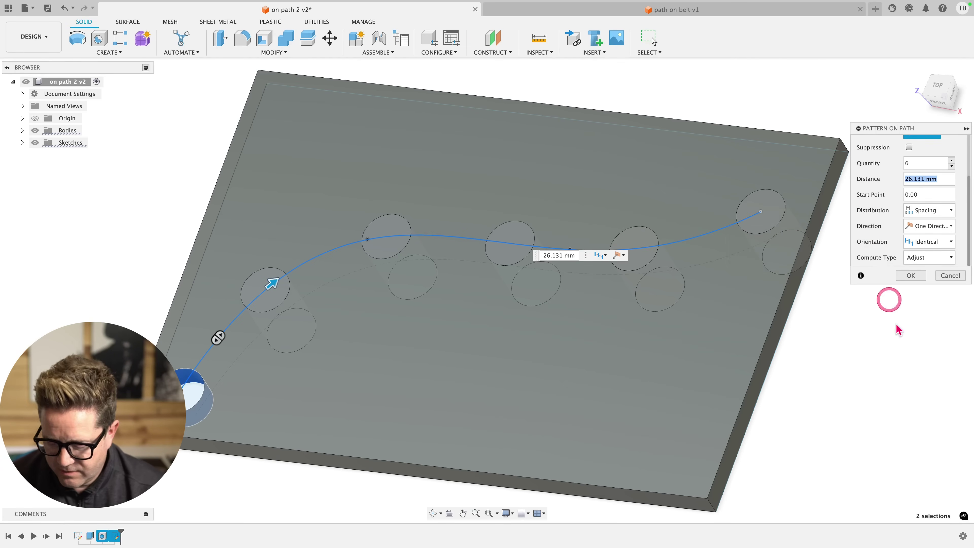
pyautogui.write('15')
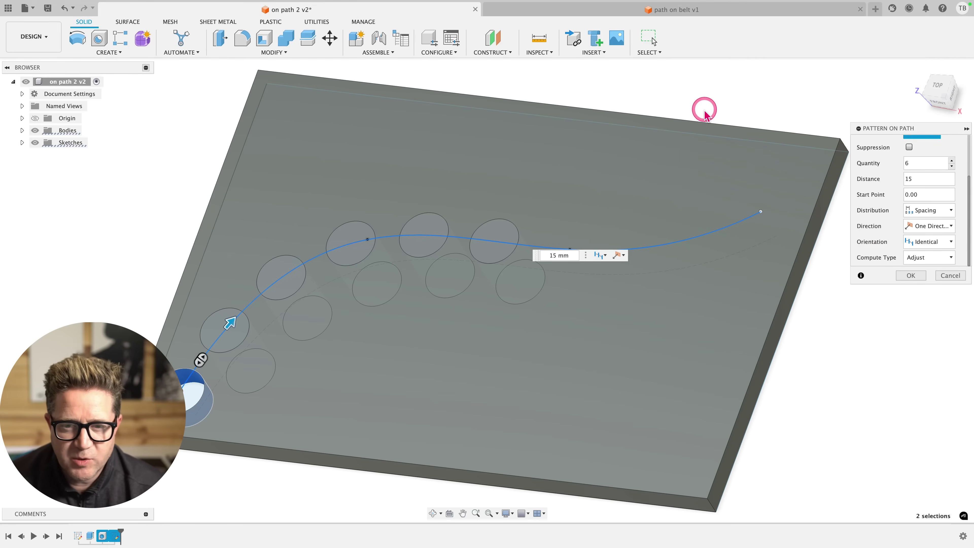
# Step: Set the pattern distribution to Extent and adjust the overall distance along the spline to about 113.65 mm
pyautogui.click(935, 210)
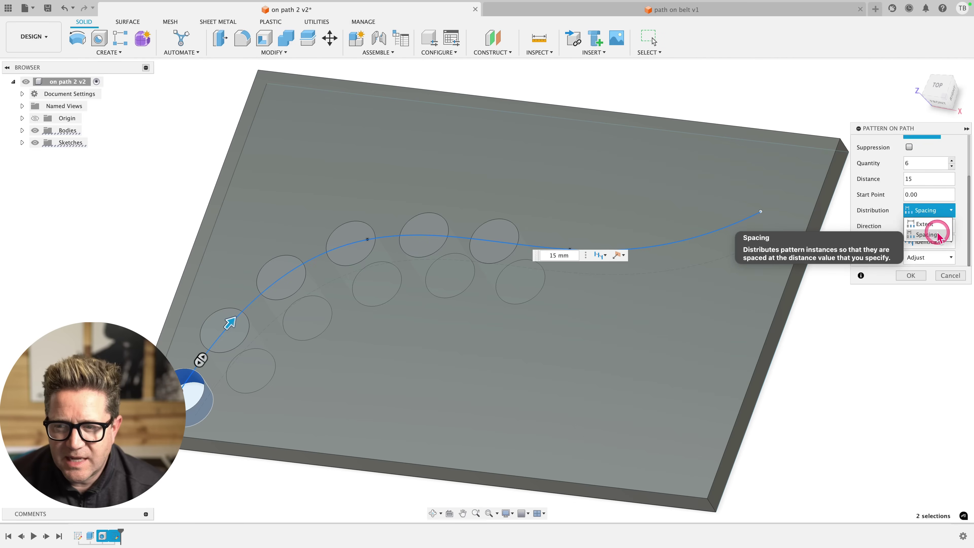
pyautogui.click(932, 224)
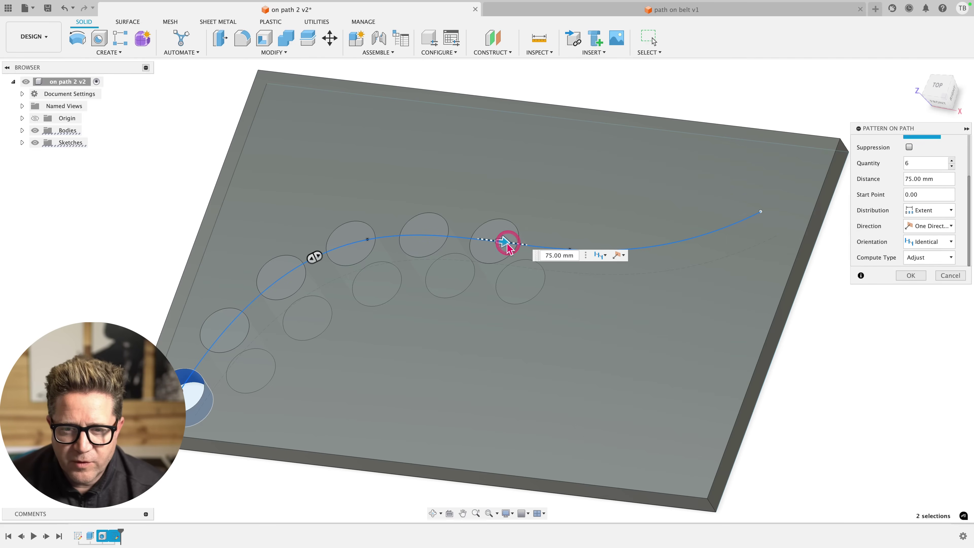
pyautogui.moveTo(507, 246); pyautogui.dragTo(819, 217)
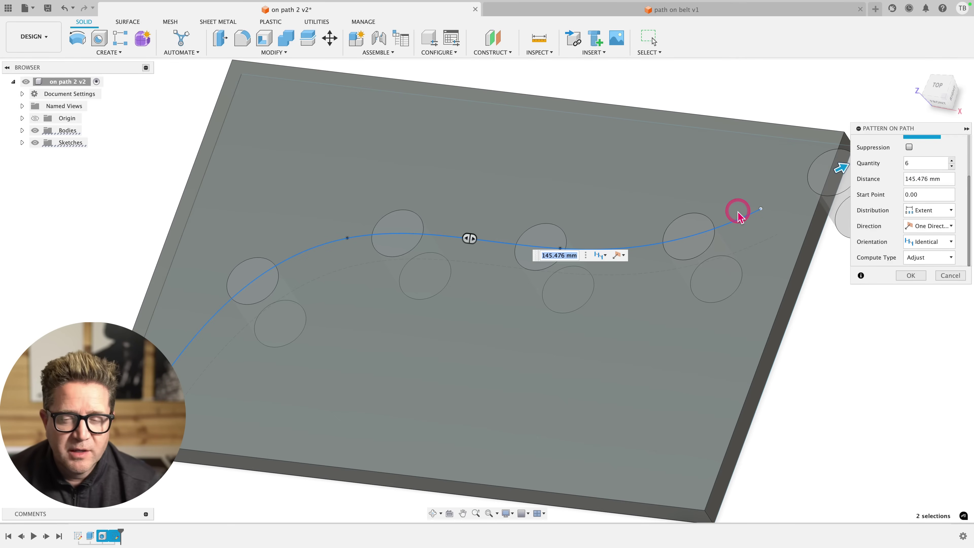
pyautogui.scroll(-3, 740, 217)
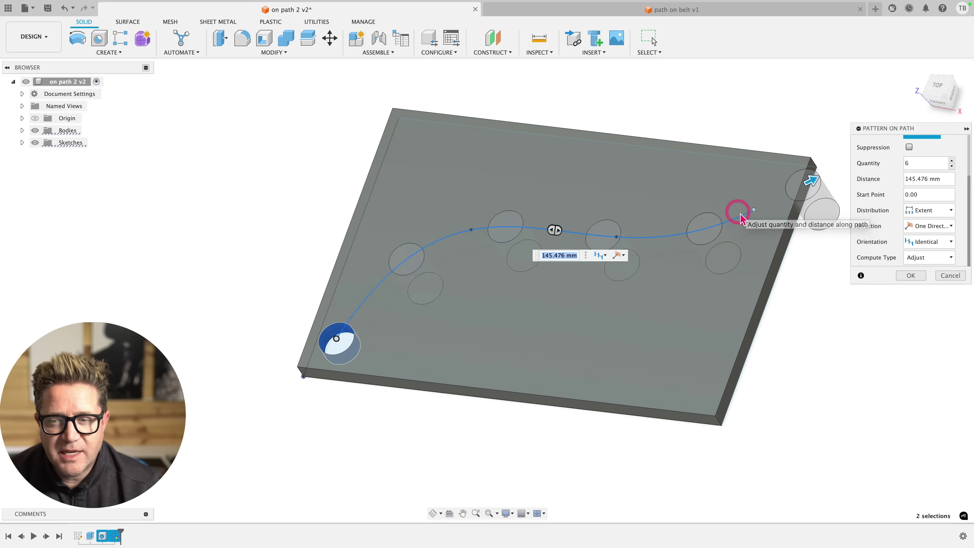
pyautogui.scroll(3, 794, 211)
pyautogui.moveTo(794, 211); pyautogui.dragTo(575, 254)
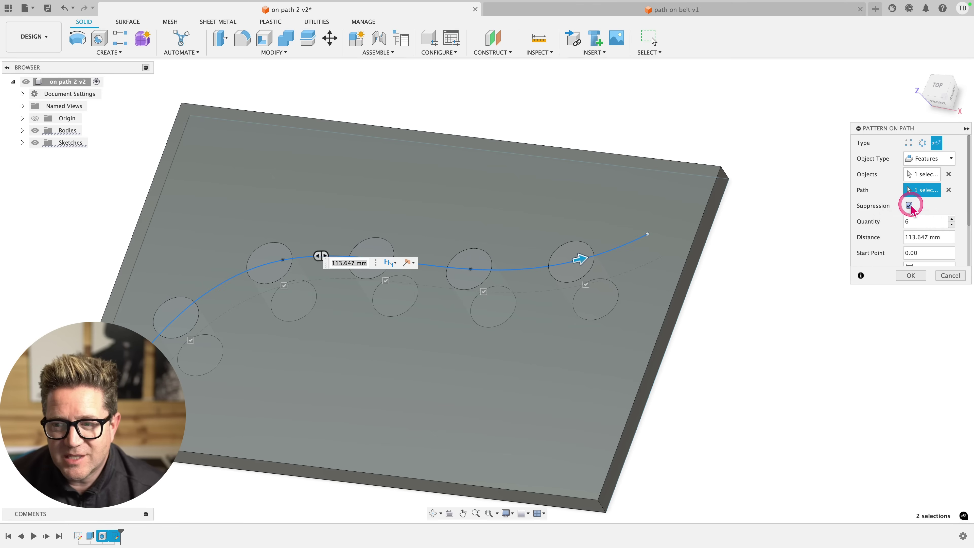
# Step: Enable Suppression for the pattern and toggle the suppression of the hole instance near the plate's middle, keeping all instances included
pyautogui.click(908, 205)
pyautogui.click(385, 280)
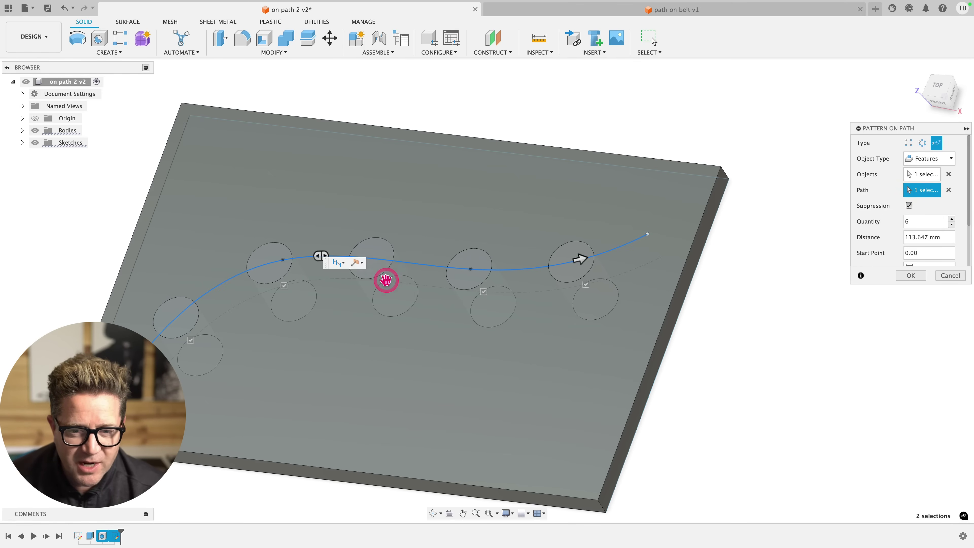
pyautogui.click(386, 284)
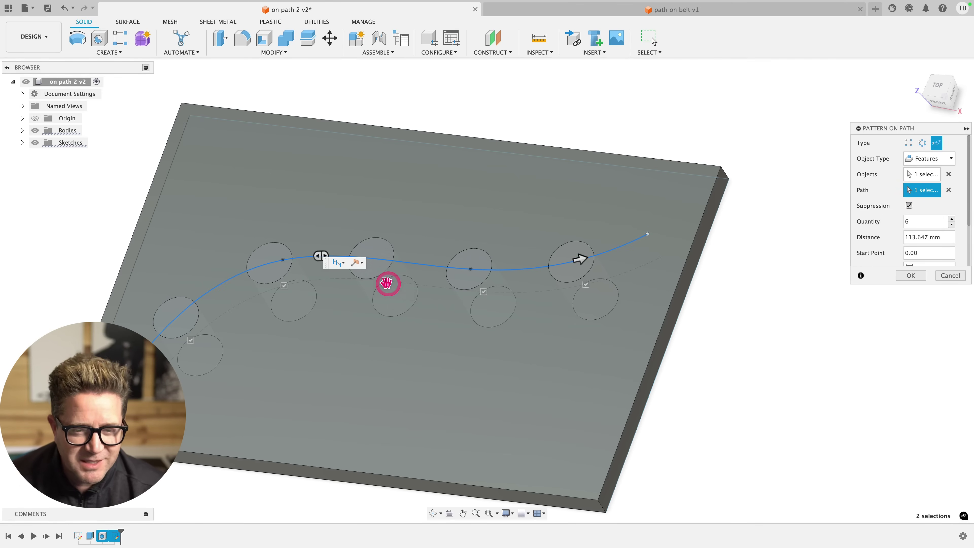
pyautogui.keyDown('shift'); pyautogui.moveTo(386, 283); pyautogui.dragTo(402, 309, button='middle'); pyautogui.keyUp('shift')
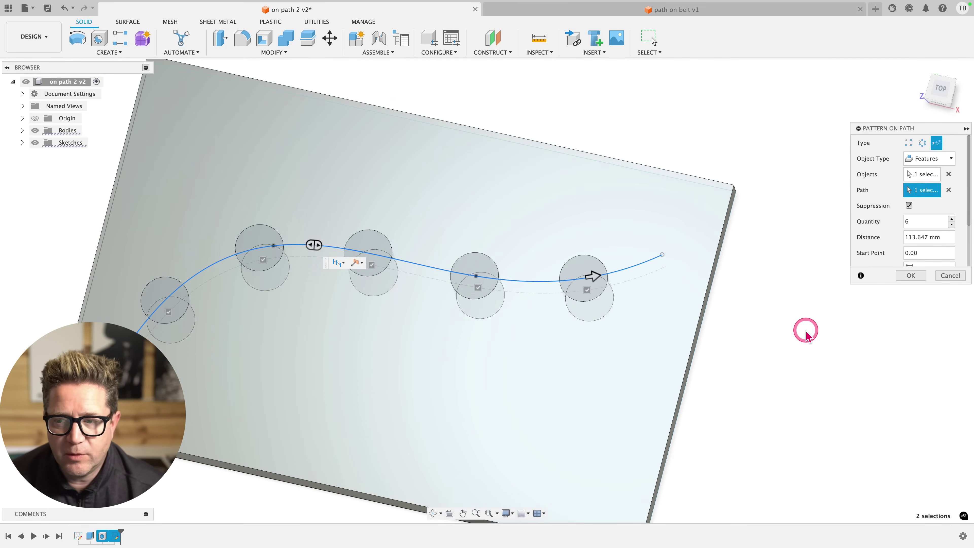
# Step: Try a Start Point of .01 for the hole pattern in the top view and reset it to 0
pyautogui.moveTo(969, 214); pyautogui.dragTo(969, 250)
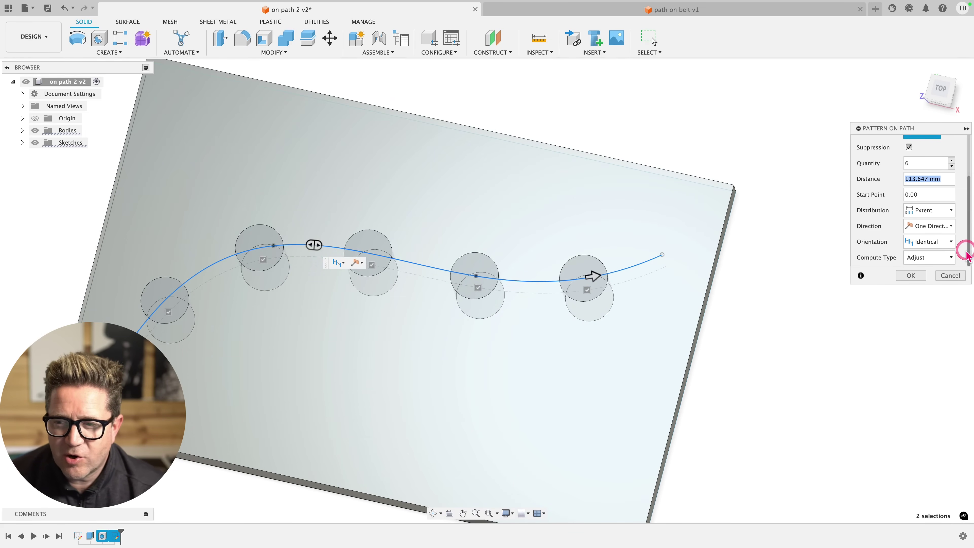
pyautogui.click(920, 194)
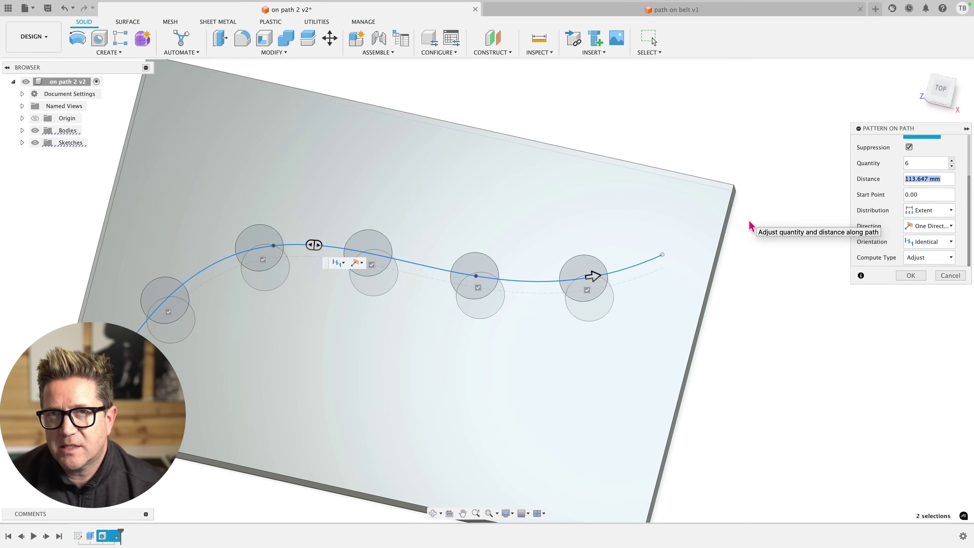
pyautogui.click(940, 88)
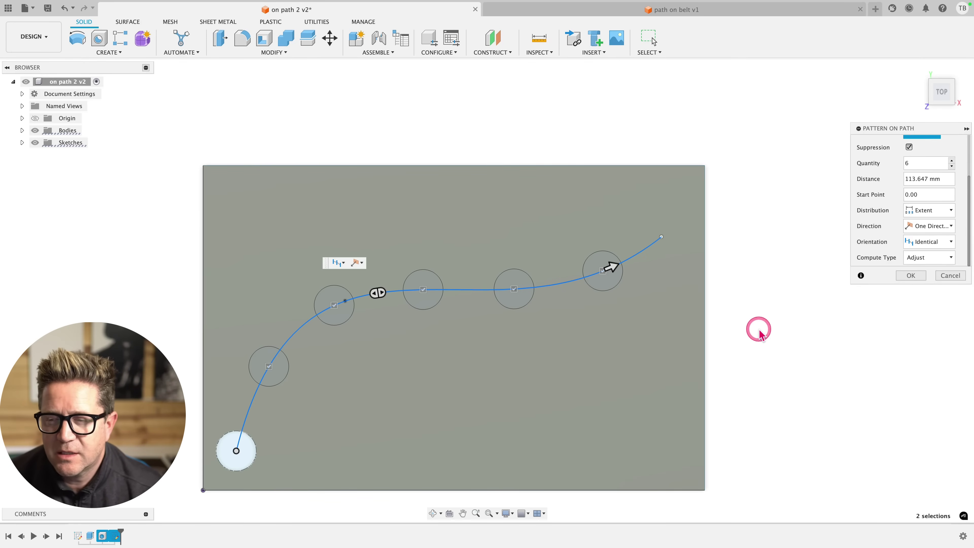
pyautogui.click(927, 196)
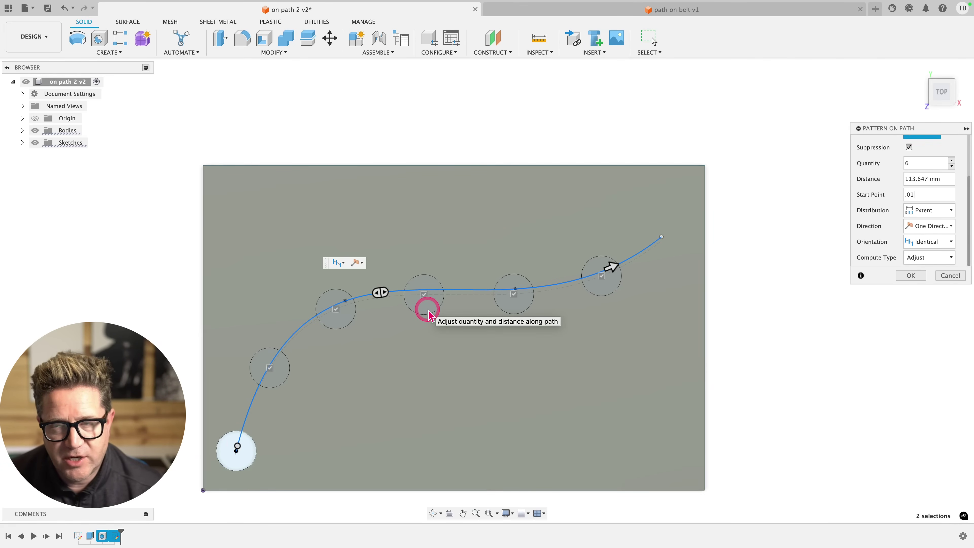
pyautogui.click(926, 195)
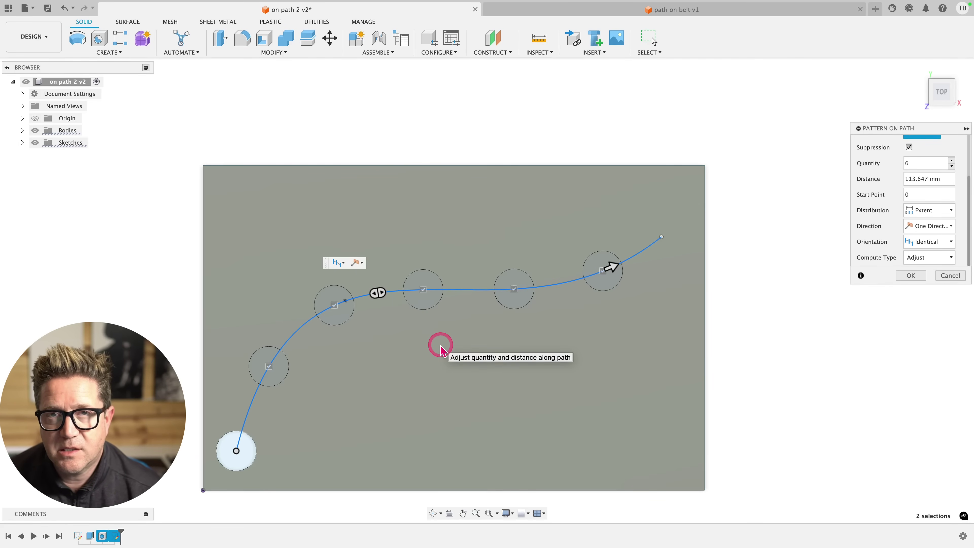
# Step: Compare the Identical and Path Direction orientations for the hole pattern and keep Identical
pyautogui.click(917, 258)
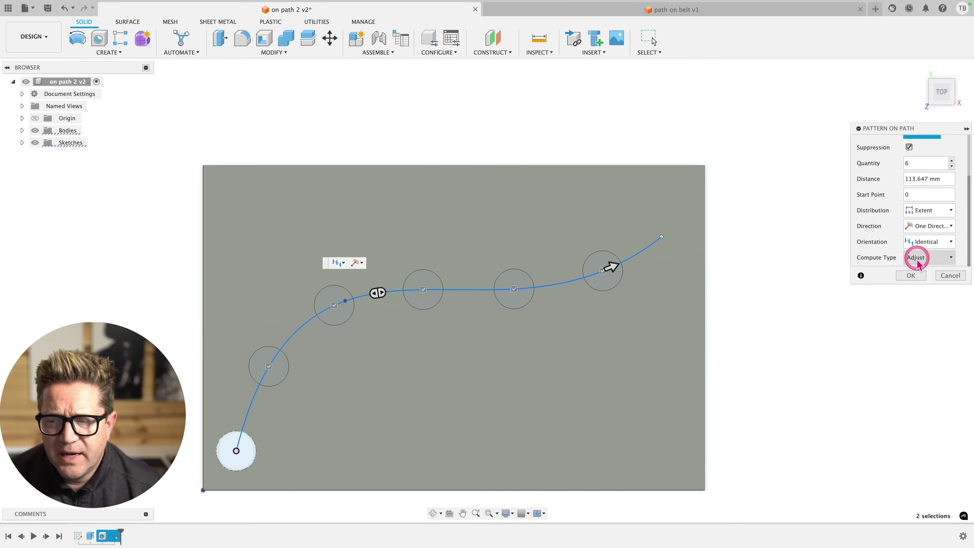
pyautogui.click(931, 245)
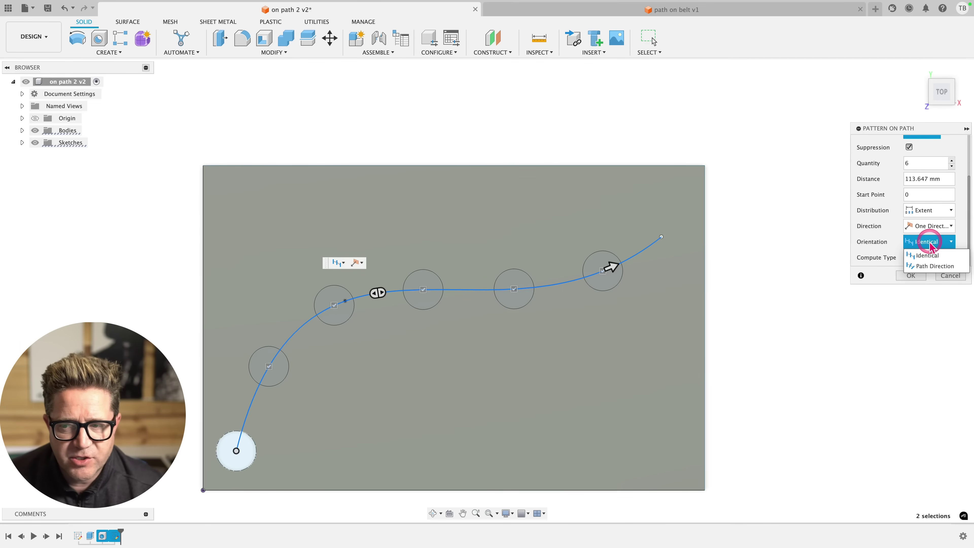
pyautogui.click(927, 242)
pyautogui.click(924, 244)
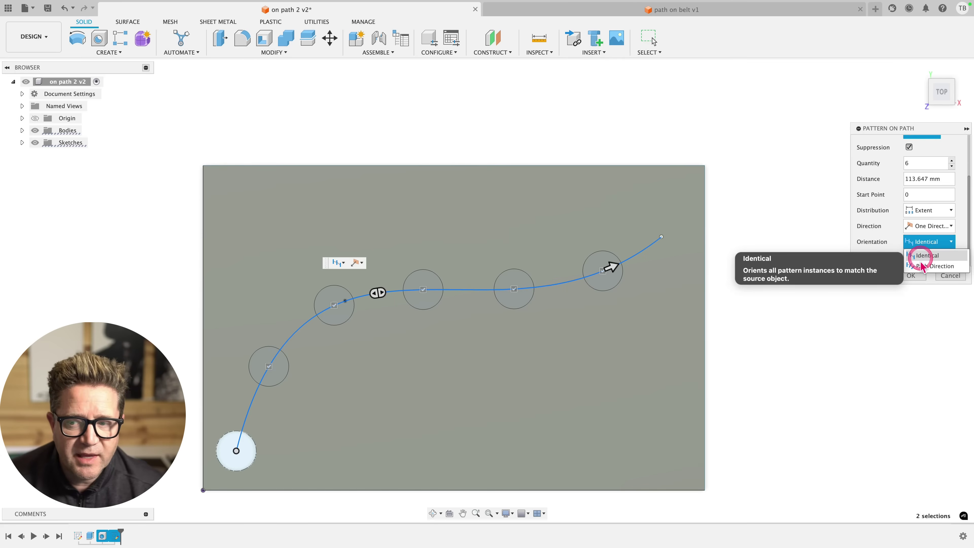
pyautogui.click(920, 265)
pyautogui.click(930, 242)
pyautogui.click(928, 255)
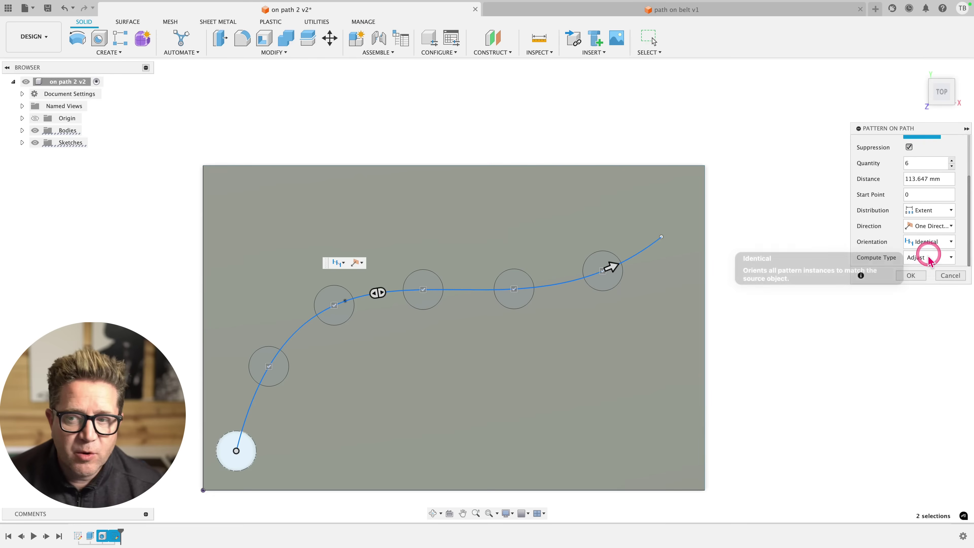
# Step: Set the pattern's Compute Type to Optimized and review the Identical and Adjust alternatives
pyautogui.click(911, 265)
pyautogui.click(929, 271)
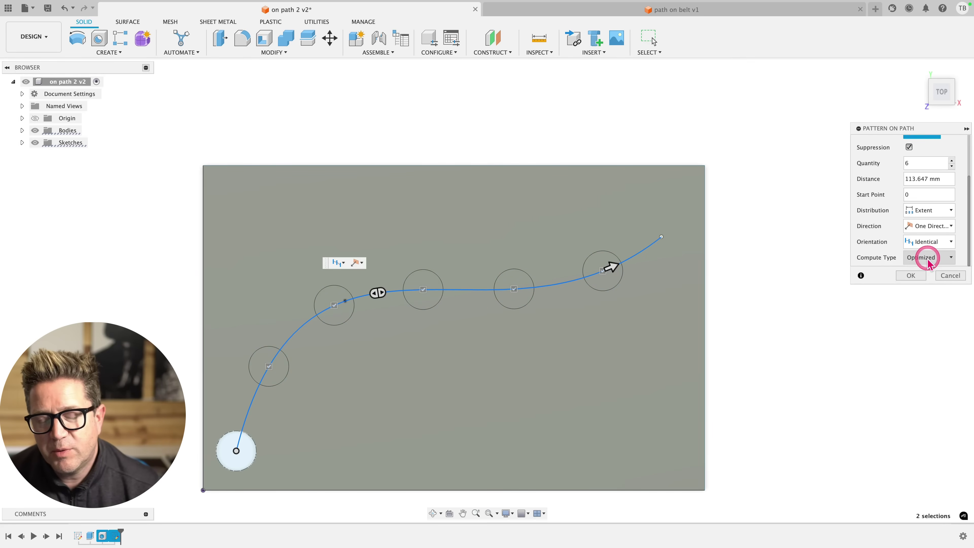
pyautogui.click(928, 263)
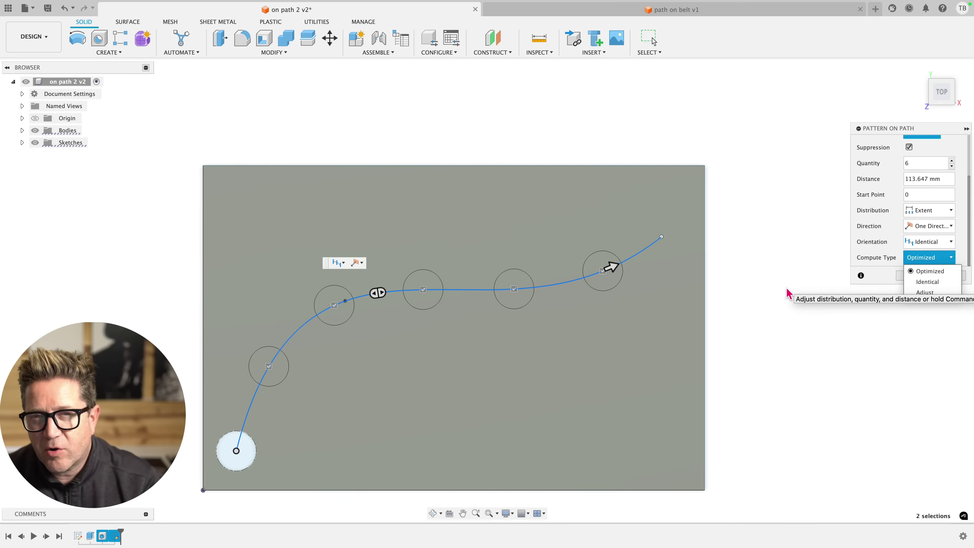
pyautogui.click(938, 298)
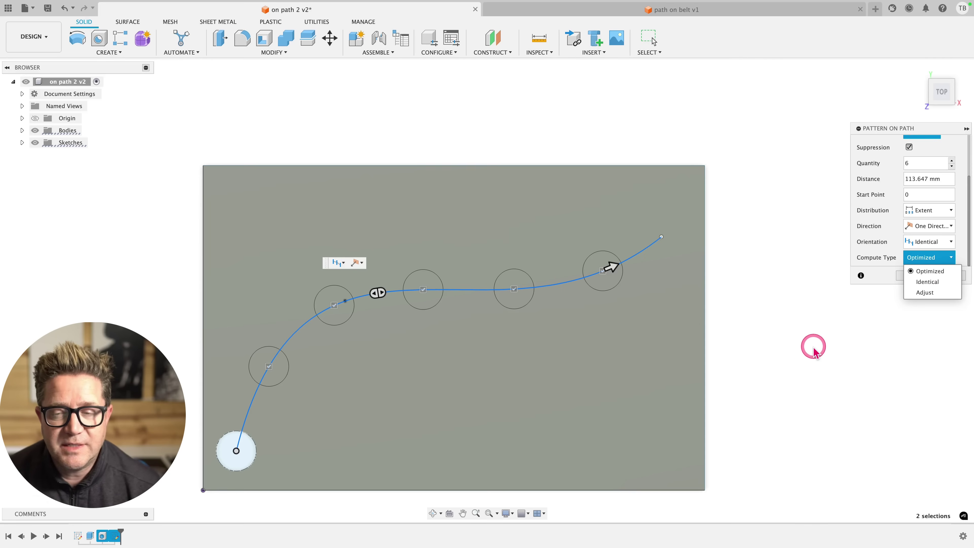
pyautogui.keyDown('shift'); pyautogui.moveTo(802, 362); pyautogui.dragTo(779, 333, button='middle'); pyautogui.keyUp('shift')
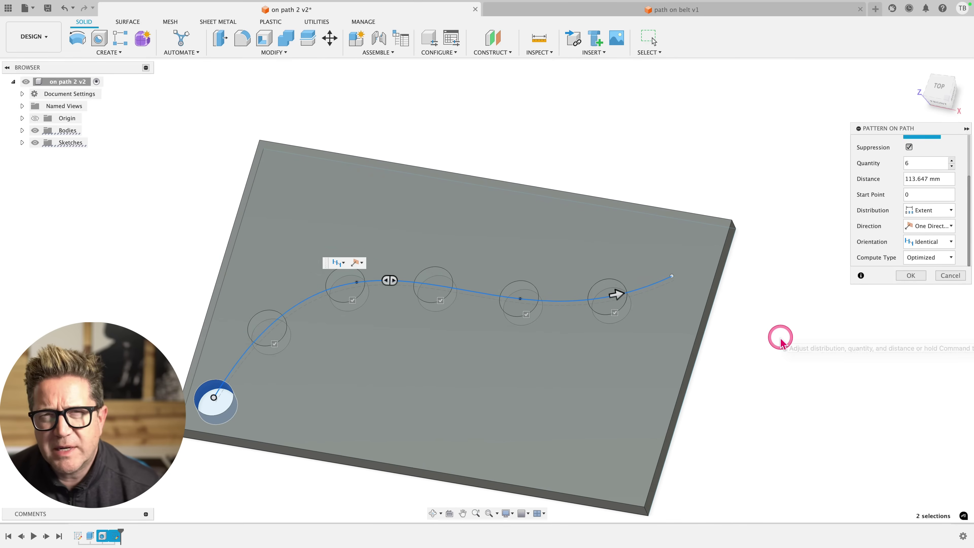
pyautogui.click(924, 257)
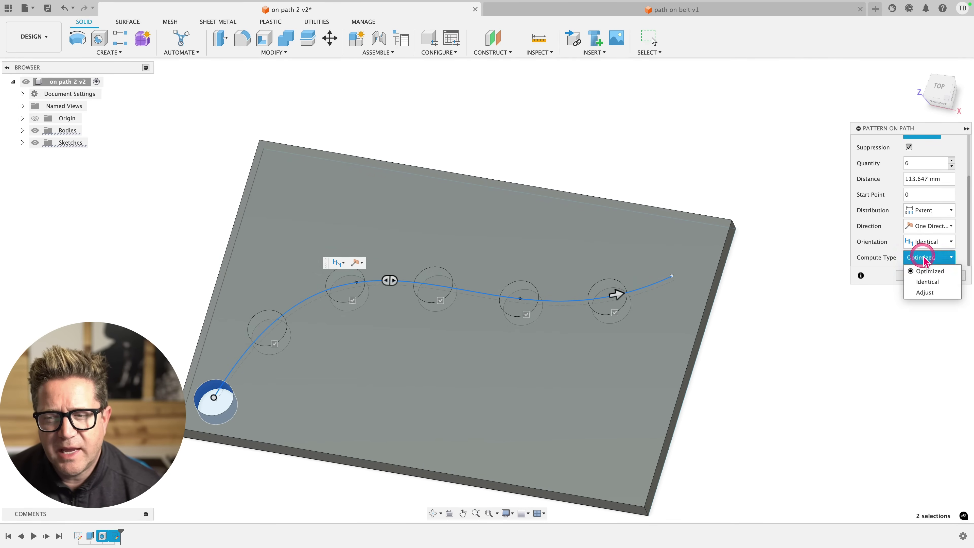
pyautogui.click(924, 293)
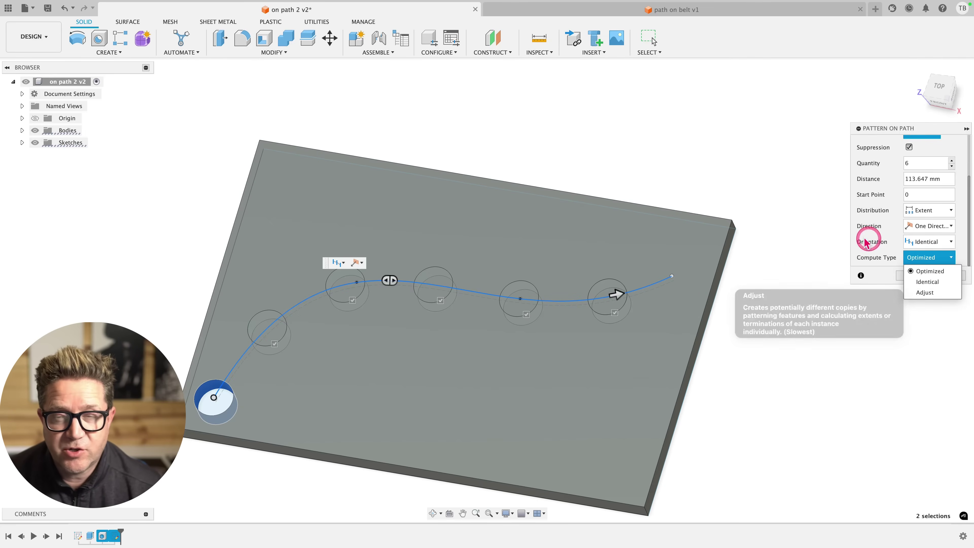
# Step: Complete the Pattern on Path and inspect the finished row of holes in the plate
pyautogui.press('Return')
pyautogui.moveTo(602, 187)
pyautogui.keyDown('shift'); pyautogui.mouseDown(button='middle')
pyautogui.moveTo(615, 163)
pyautogui.moveTo(597, 186)
pyautogui.mouseUp(button='middle'); pyautogui.keyUp('shift')
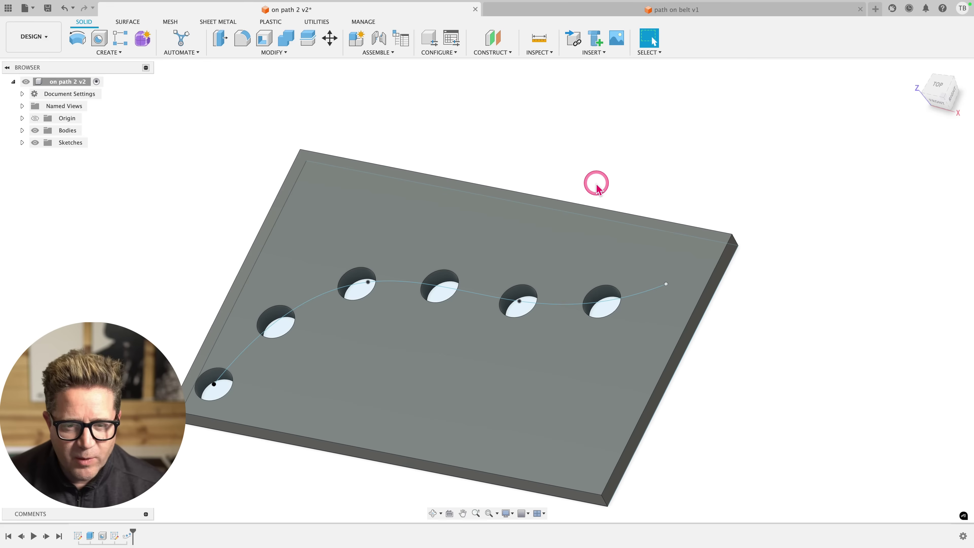
pyautogui.scroll(-5, 596, 188)
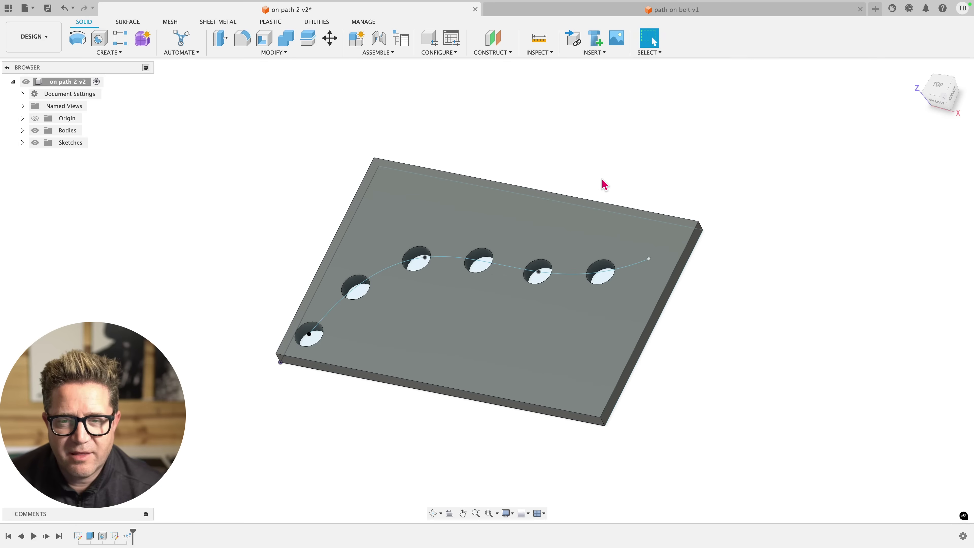
# Step: Switch to the path on belt v1 design and examine the rounded triangular belt and its single outer rib
pyautogui.click(607, 11)
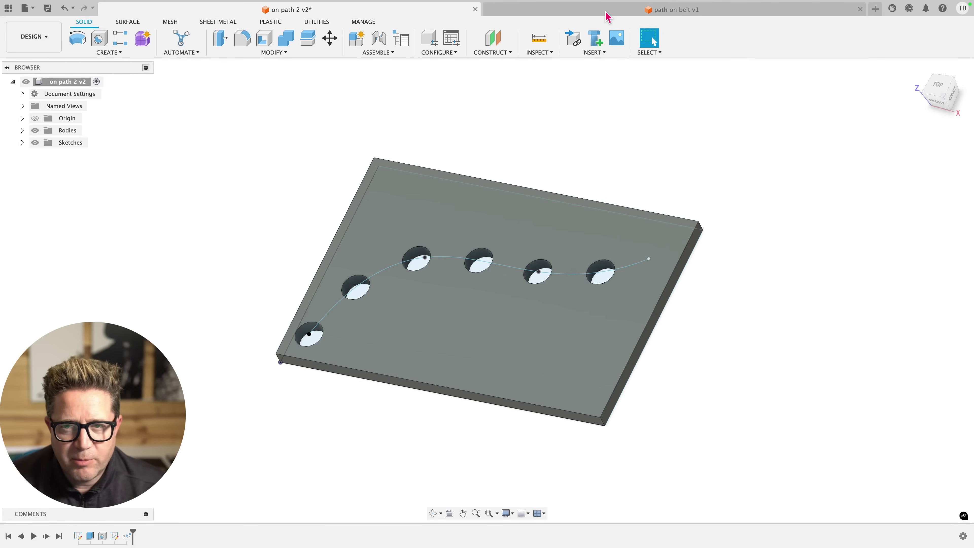
pyautogui.keyDown('shift'); pyautogui.moveTo(510, 307); pyautogui.dragTo(429, 326, button='middle'); pyautogui.keyUp('shift')
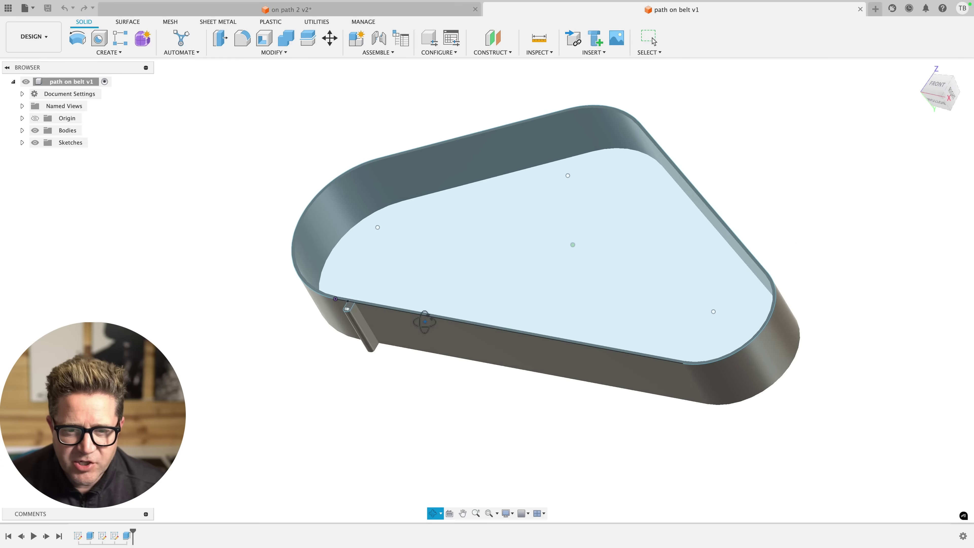
pyautogui.scroll(5, 359, 326)
pyautogui.scroll(-5, 342, 370)
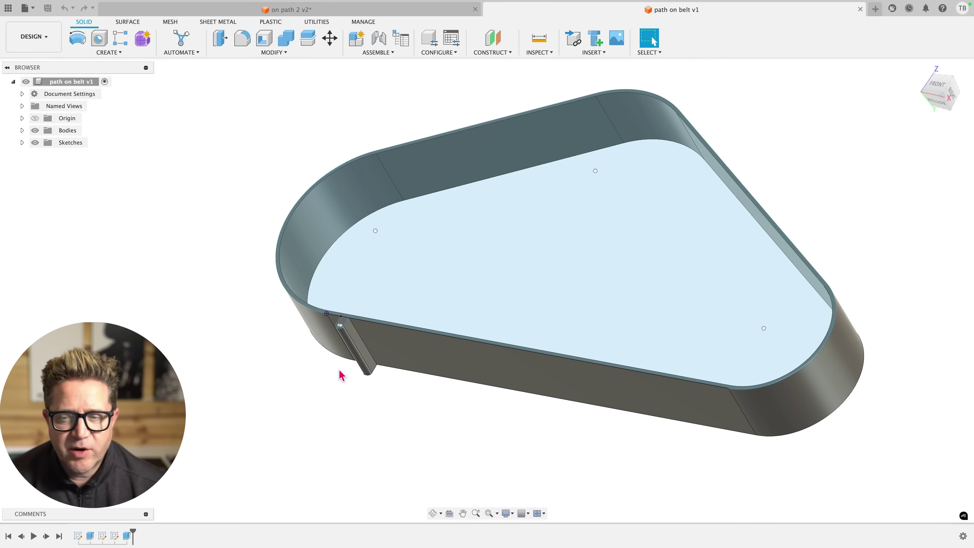
pyautogui.scroll(3, 413, 332)
pyautogui.scroll(-3, 439, 342)
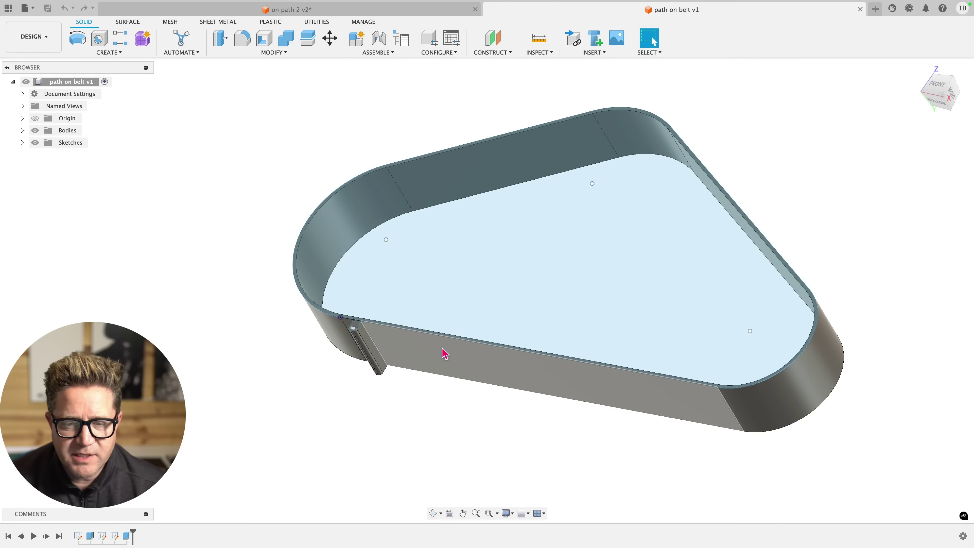
pyautogui.scroll(5, 382, 364)
pyautogui.scroll(-3, 368, 331)
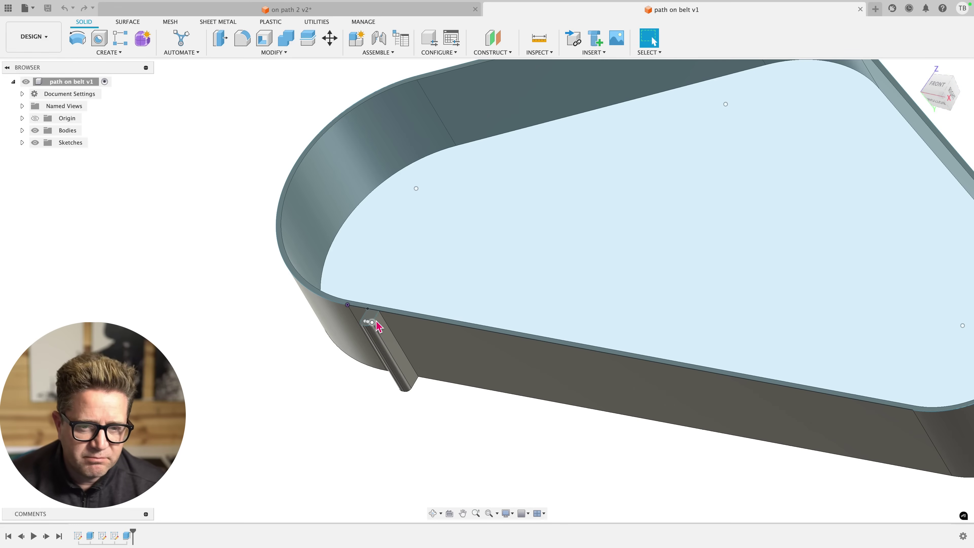
pyautogui.scroll(2, 379, 327)
pyautogui.scroll(-5, 366, 315)
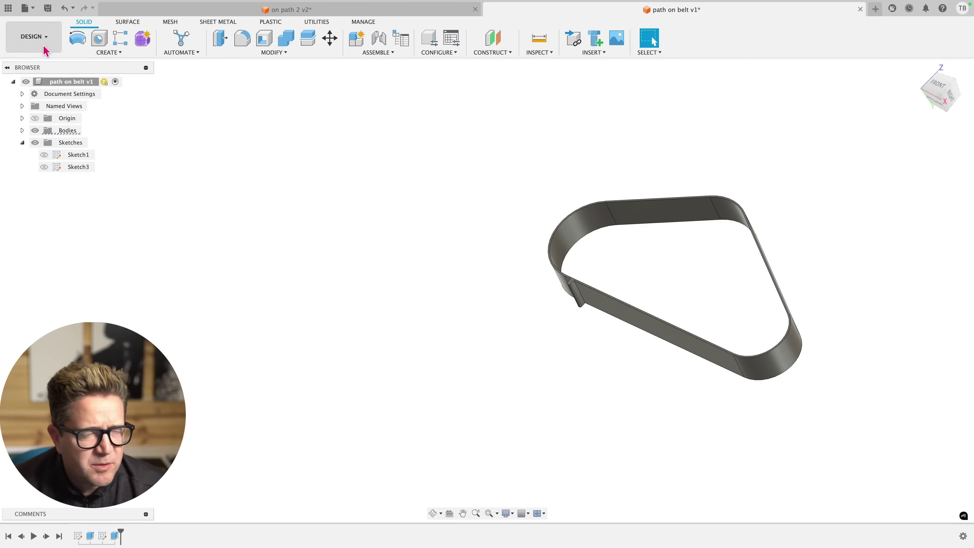
# Step: Start a Pattern on Path with object type Features, using the rib's extrude feature as the object and the belt's edge as the path
pyautogui.click(109, 52)
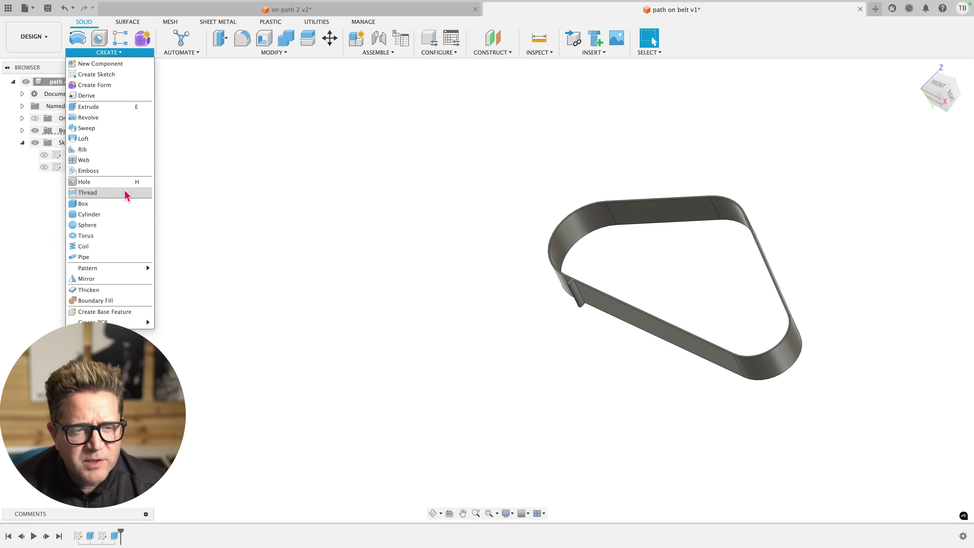
pyautogui.moveTo(134, 270)
pyautogui.click(185, 289)
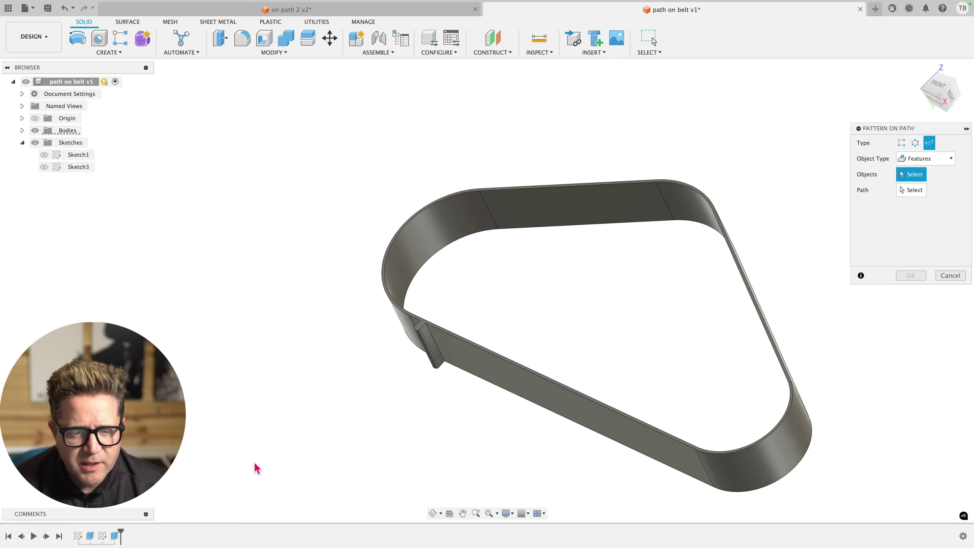
pyautogui.click(115, 539)
pyautogui.click(926, 191)
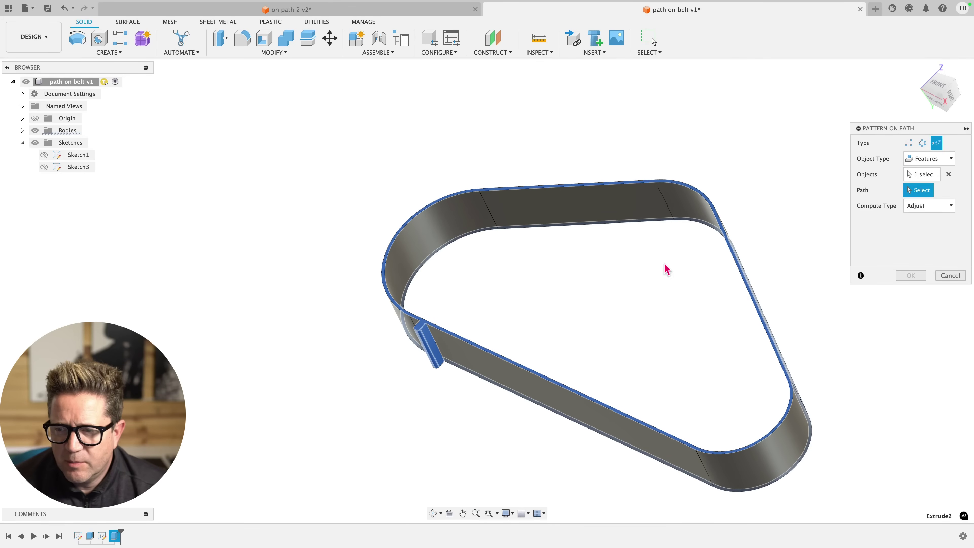
pyautogui.click(475, 343)
# Step: Spread three ribs along the belt's straight side to a distance of about 103.32 mm and extend them further toward the rounded corner
pyautogui.moveTo(445, 327); pyautogui.dragTo(523, 368)
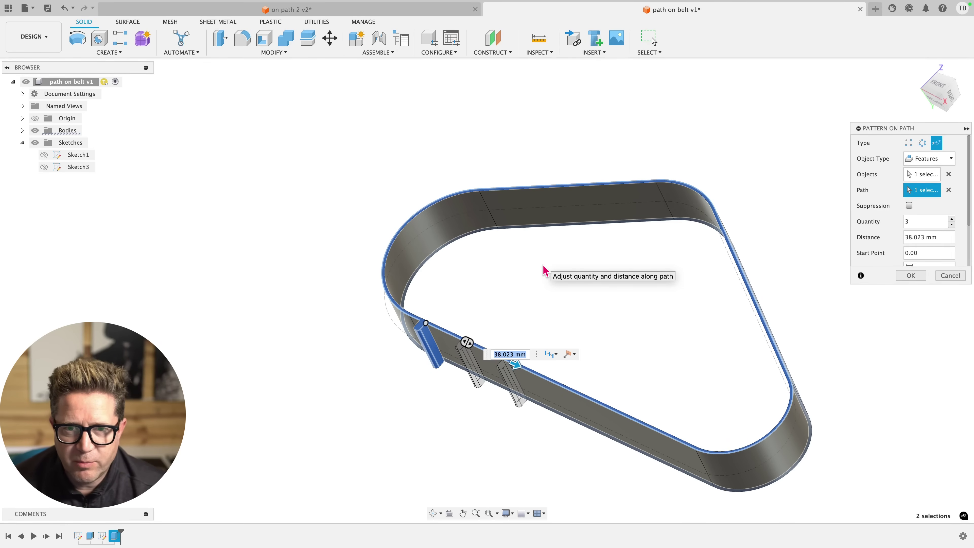
pyautogui.scroll(2, 793, 326)
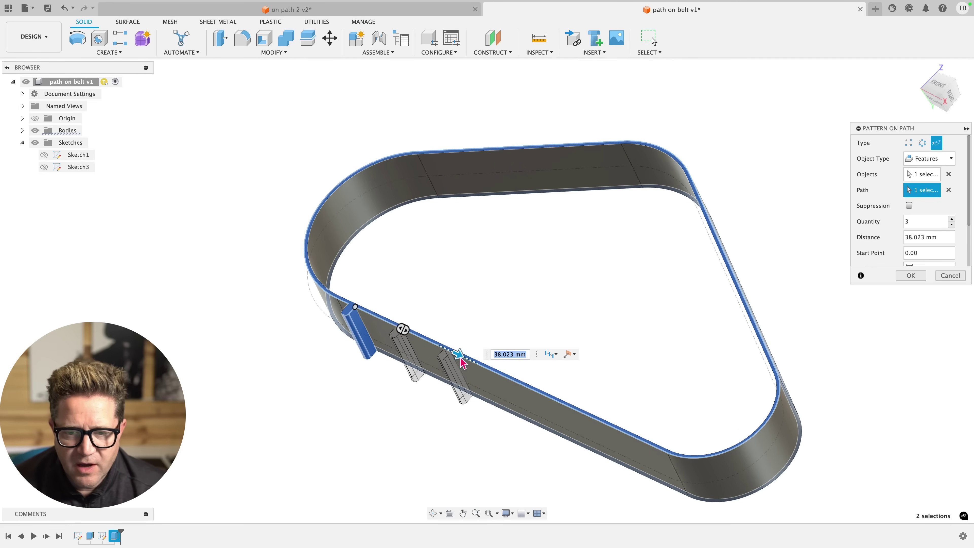
pyautogui.moveTo(457, 354); pyautogui.dragTo(635, 401)
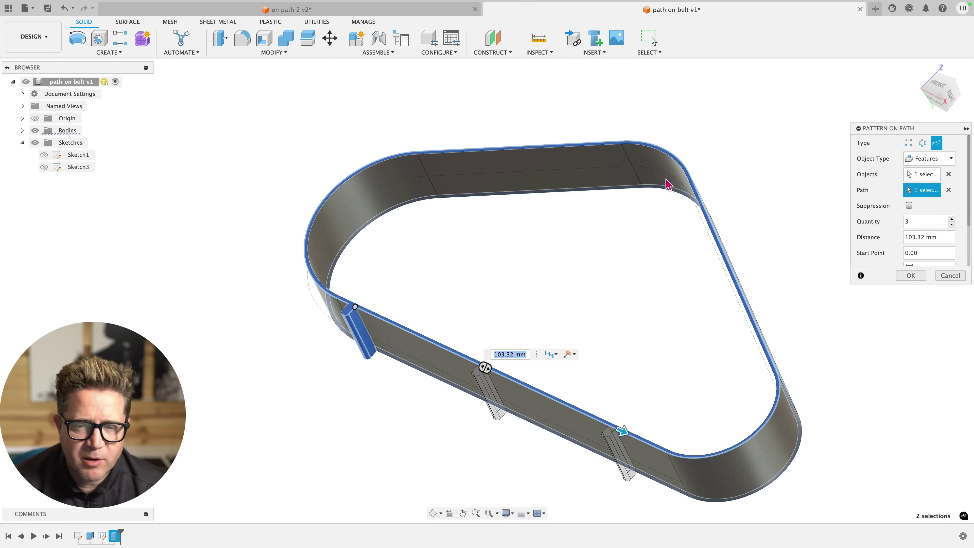
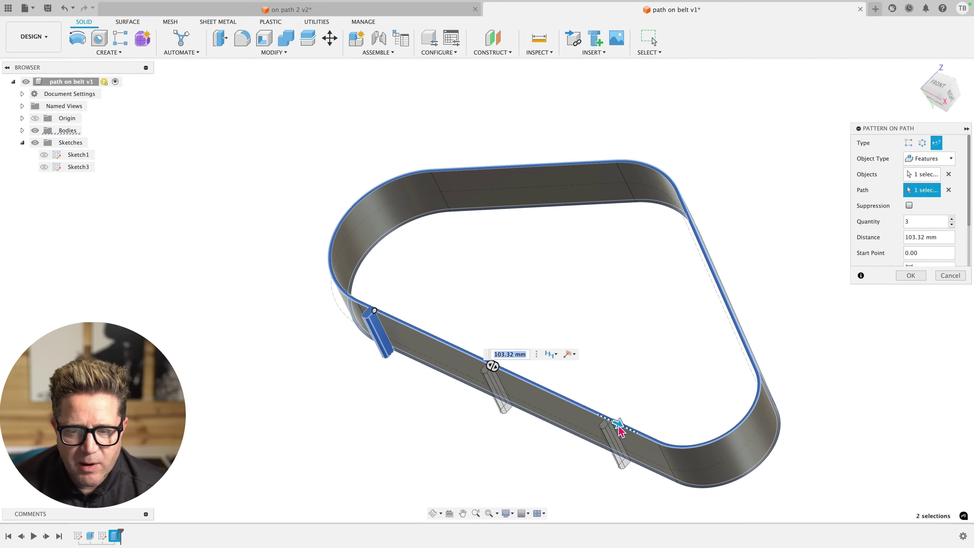
pyautogui.moveTo(621, 431); pyautogui.dragTo(713, 439)
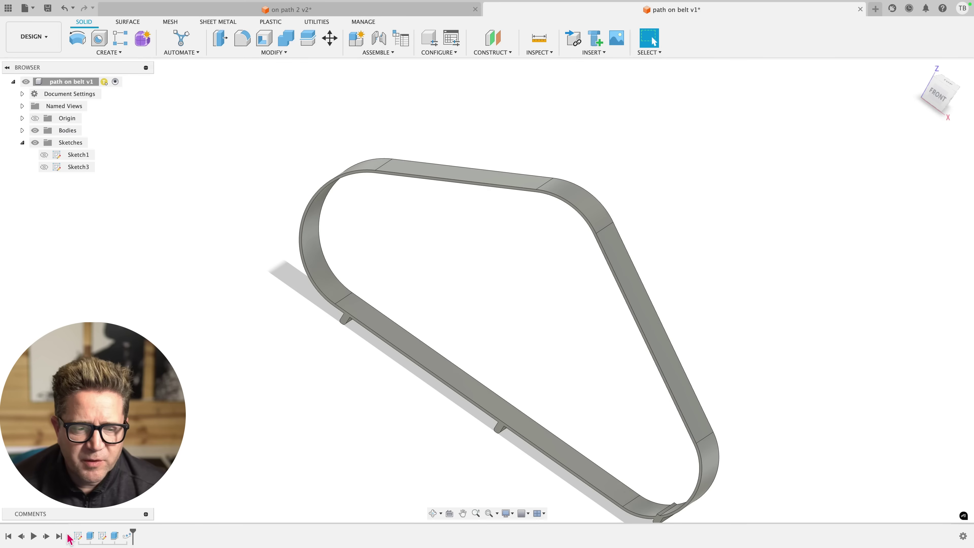
# Step: Check the total length of the belt outline by selecting the whole closed curve in Sketch1, and finish the sketch
pyautogui.rightClick(78, 537)
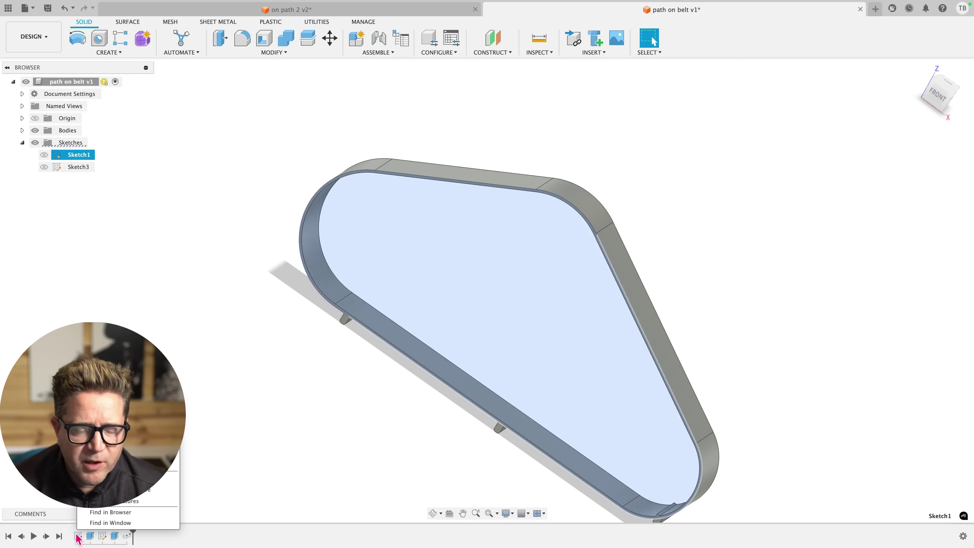
pyautogui.click(103, 414)
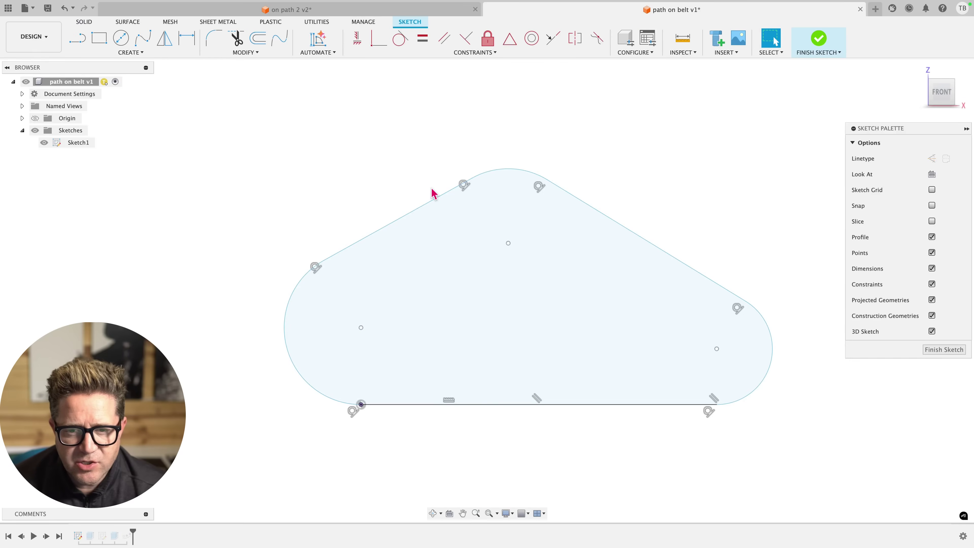
pyautogui.doubleClick(434, 203)
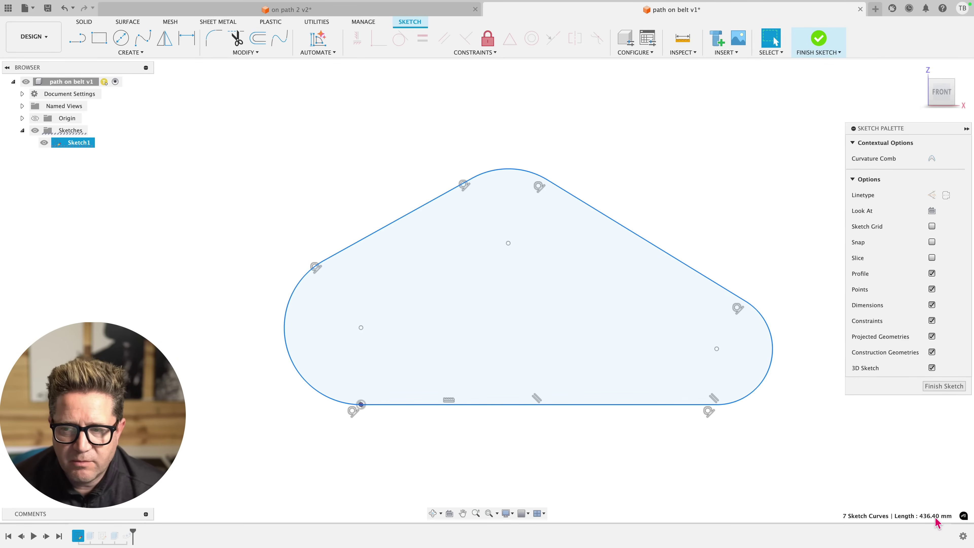
pyautogui.click(936, 386)
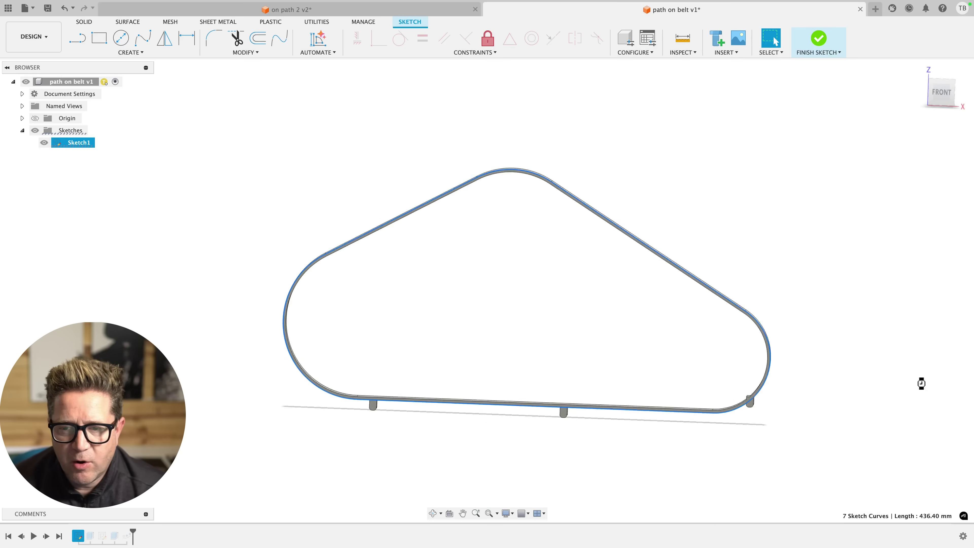
# Step: Edit the belt's rib pattern and set its distance to 436.4 mm
pyautogui.rightClick(126, 536)
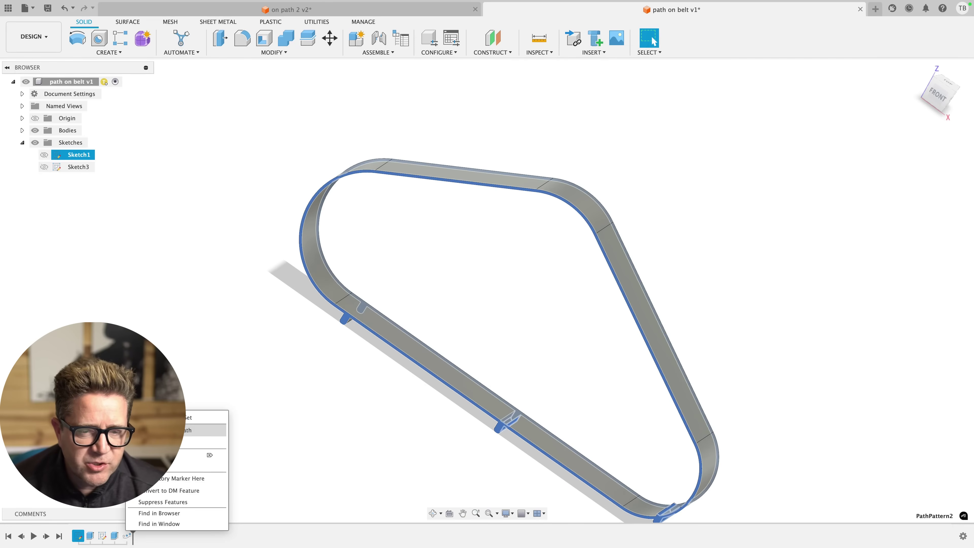
pyautogui.click(199, 431)
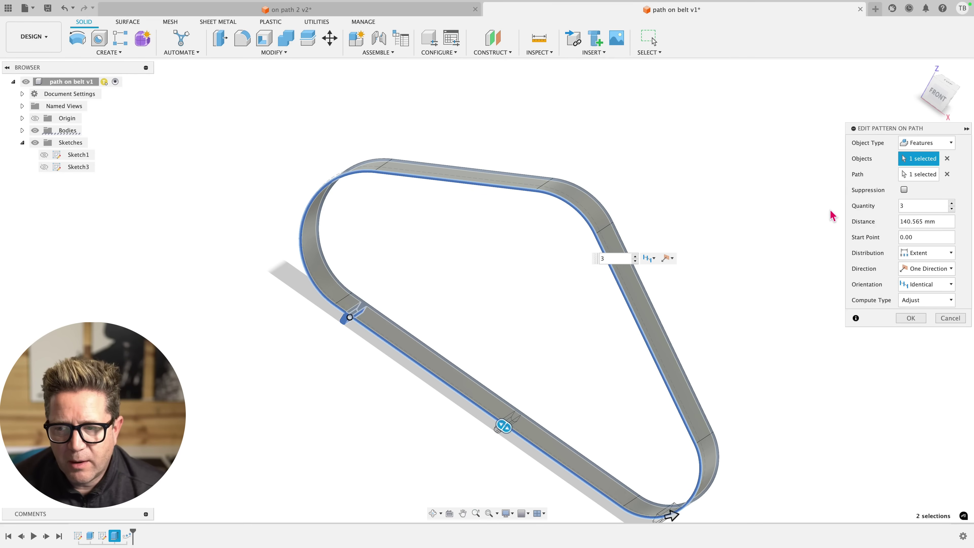
pyautogui.click(937, 221)
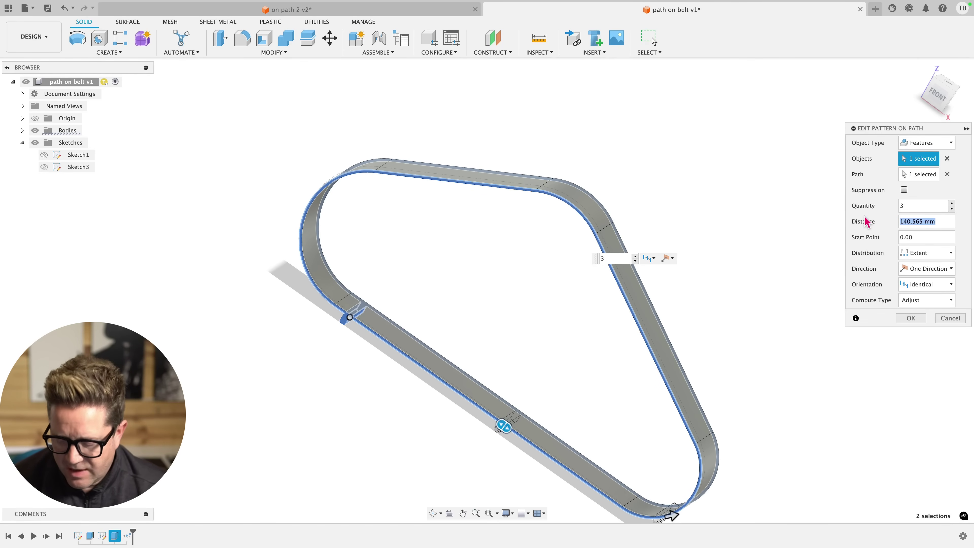
pyautogui.write('436.4')
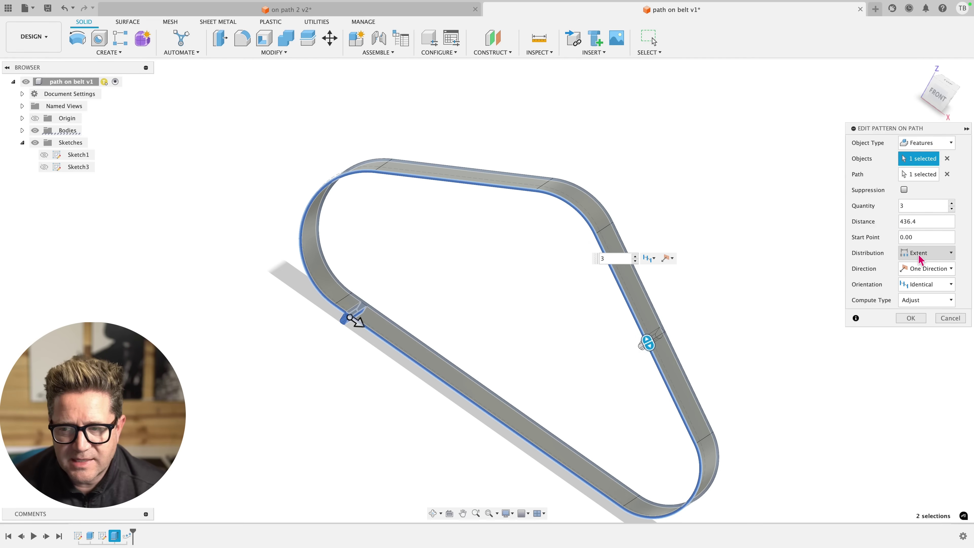
# Step: Increase the rib pattern's quantity to 25 around the belt
pyautogui.click(952, 203)
pyautogui.click(952, 203)
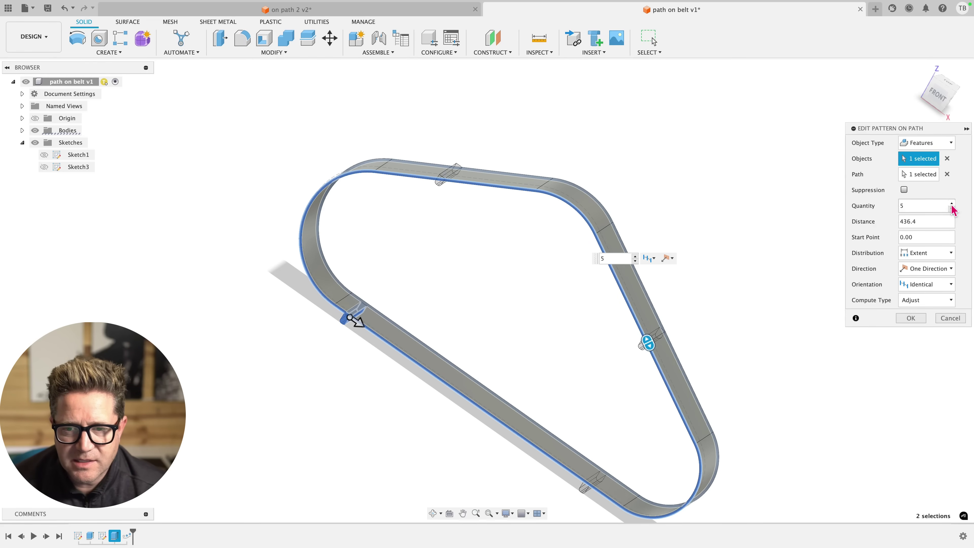
pyautogui.click(952, 203)
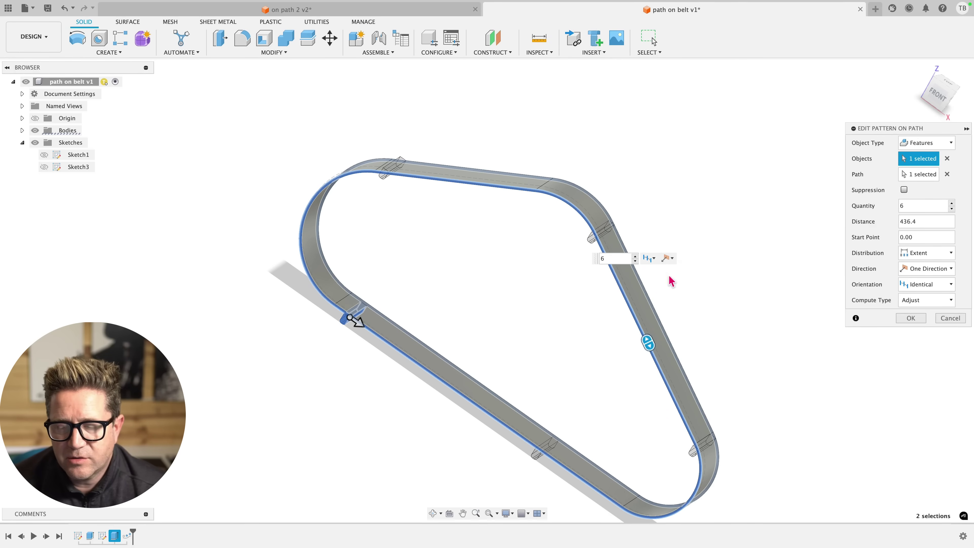
pyautogui.click(951, 203)
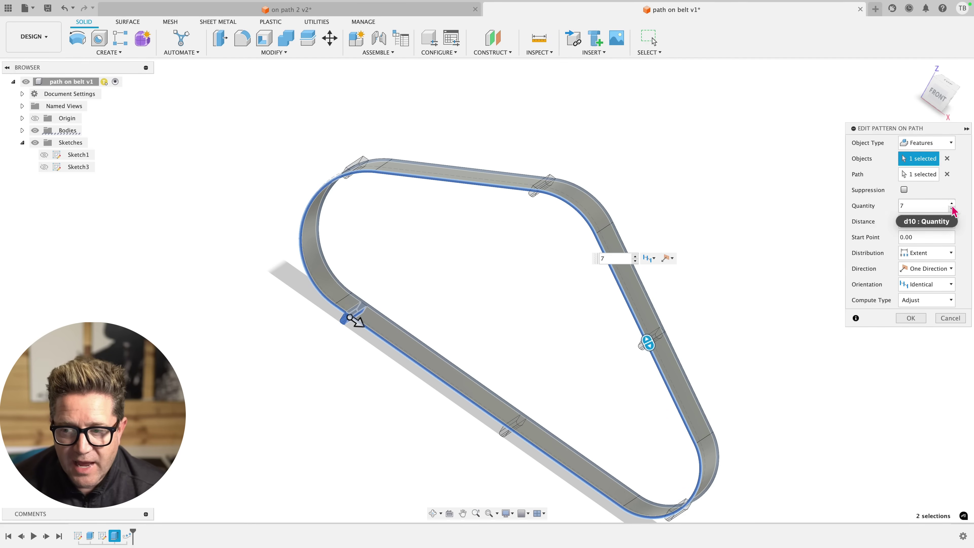
pyautogui.click(952, 203)
pyautogui.click(952, 205)
pyautogui.click(952, 204)
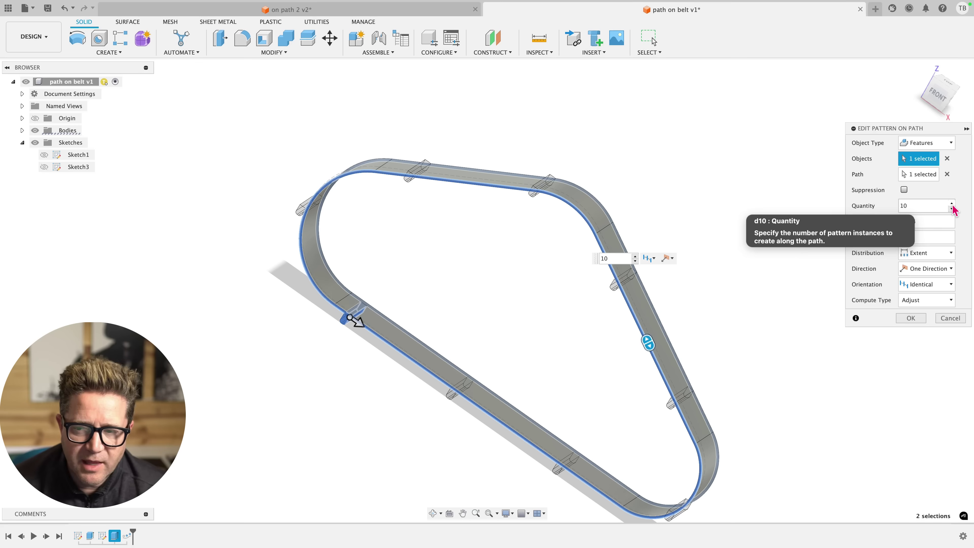
pyautogui.click(952, 203)
pyautogui.click(951, 203)
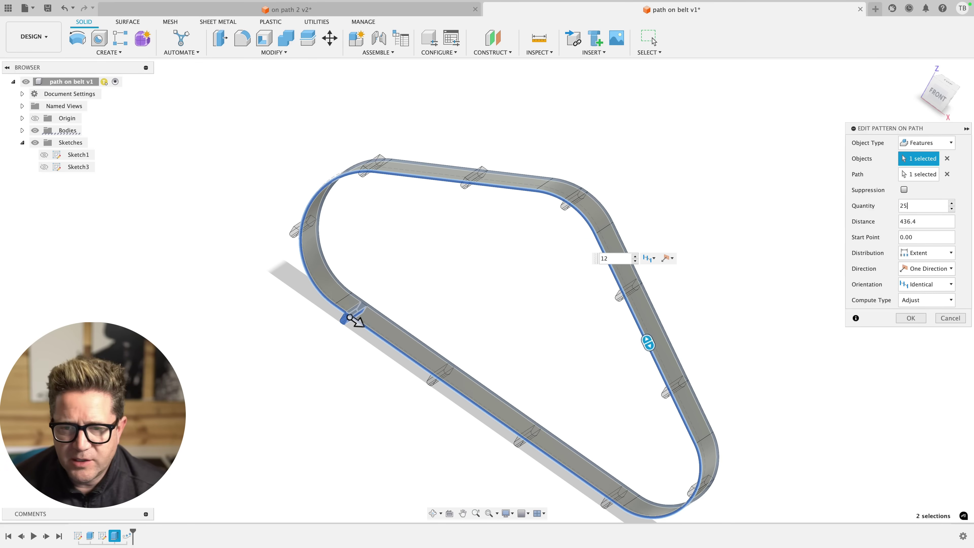
pyautogui.press('Return')
# Step: Inspect the orientation of the ribs around the belt and change the pattern's orientation from Identical to Path Direction
pyautogui.keyDown('shift'); pyautogui.moveTo(640, 296); pyautogui.dragTo(534, 250, button='middle'); pyautogui.keyUp('shift')
pyautogui.scroll(3, 368, 396)
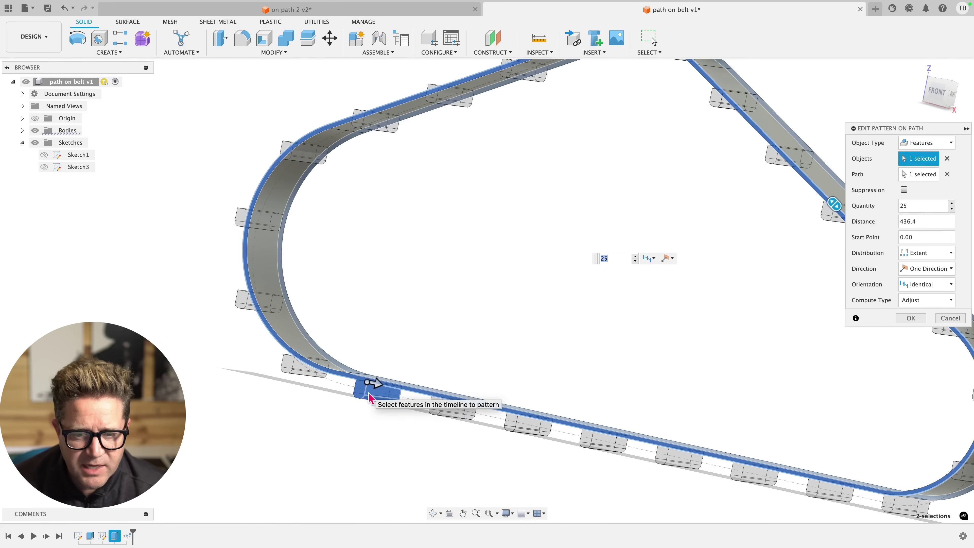
pyautogui.scroll(-3, 370, 397)
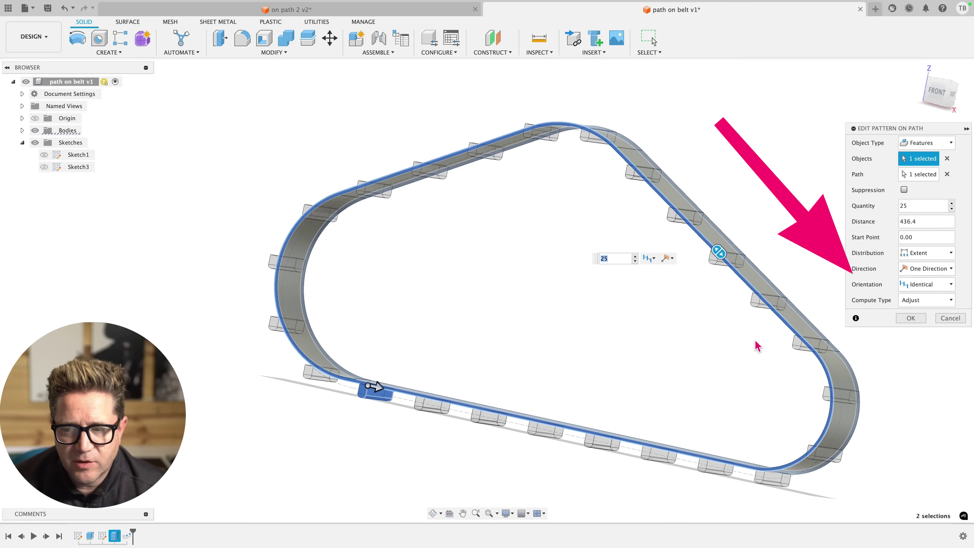
pyautogui.click(925, 286)
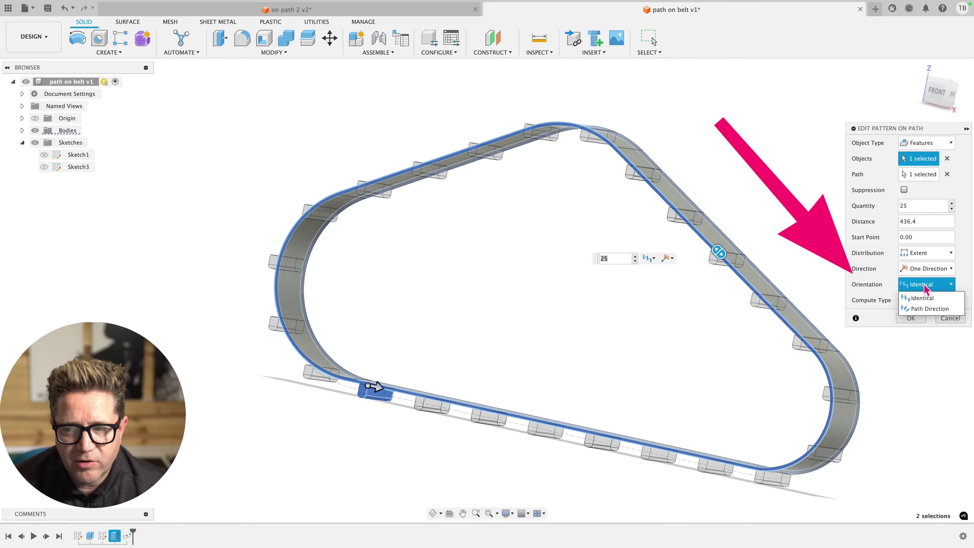
pyautogui.click(924, 309)
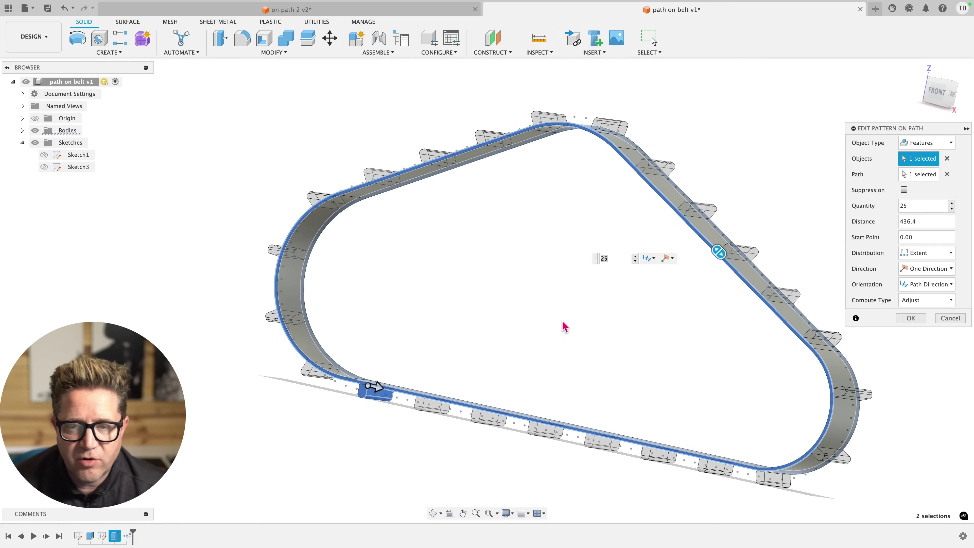
pyautogui.keyDown('shift'); pyautogui.moveTo(565, 326); pyautogui.dragTo(578, 332, button='middle'); pyautogui.keyUp('shift')
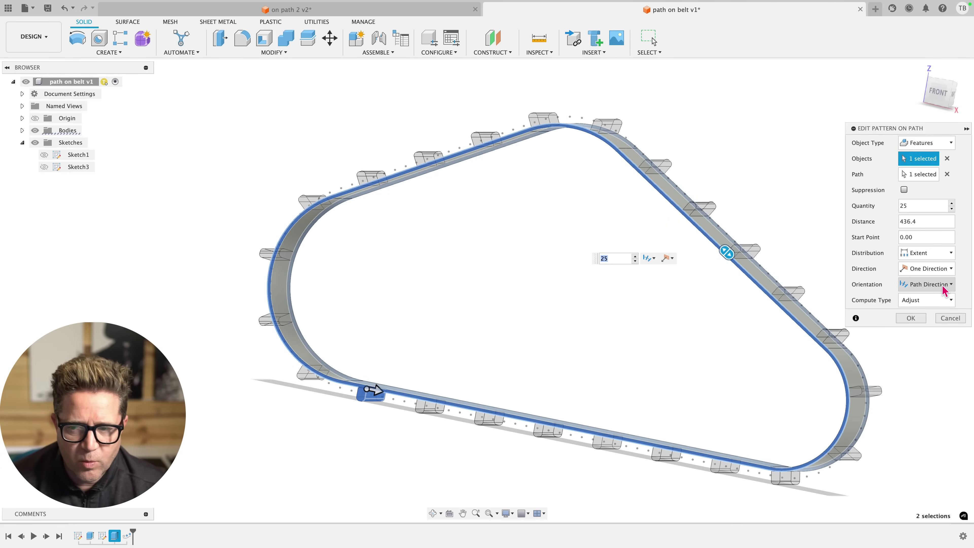
# Step: Try the Optimized compute type for the rib pattern and return it to Adjust
pyautogui.click(946, 300)
pyautogui.click(921, 321)
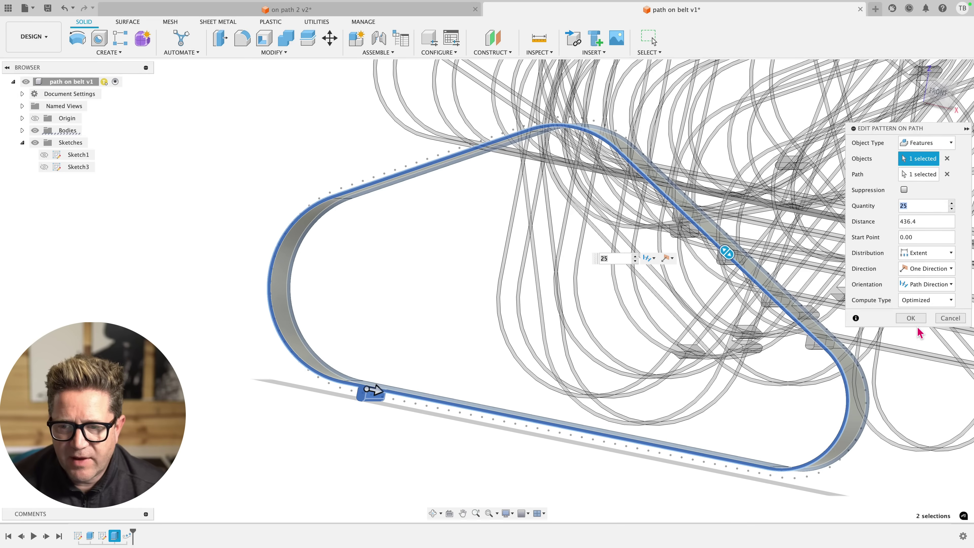
pyautogui.click(911, 301)
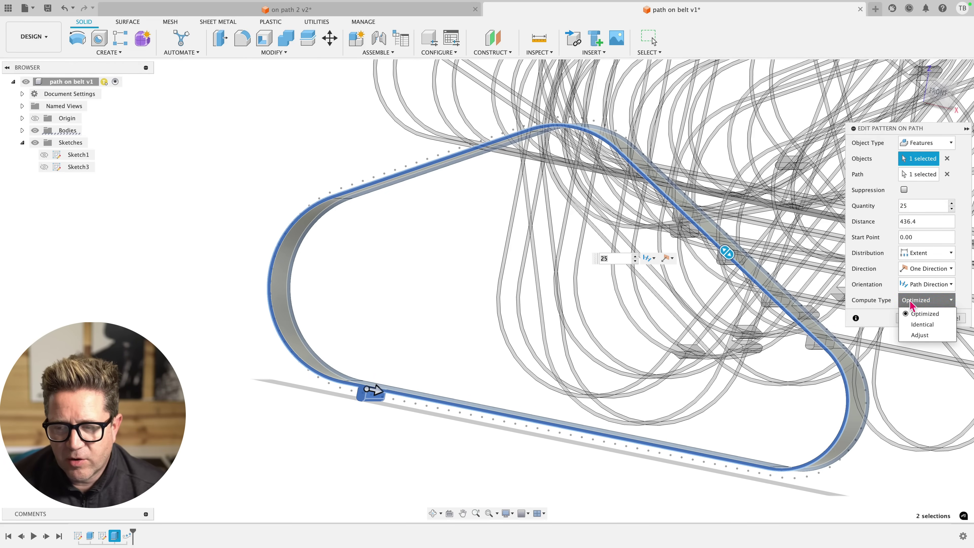
pyautogui.click(919, 335)
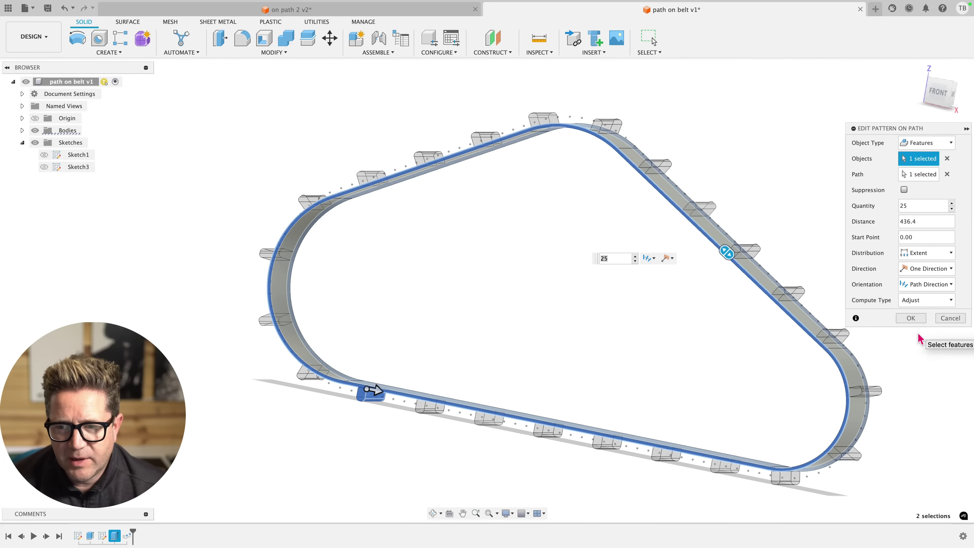
# Step: Complete the edited rib pattern and inspect the belt from another angle
pyautogui.click(917, 318)
pyautogui.click(891, 315)
pyautogui.keyDown('shift'); pyautogui.moveTo(892, 315); pyautogui.dragTo(730, 315, button='middle'); pyautogui.keyUp('shift')
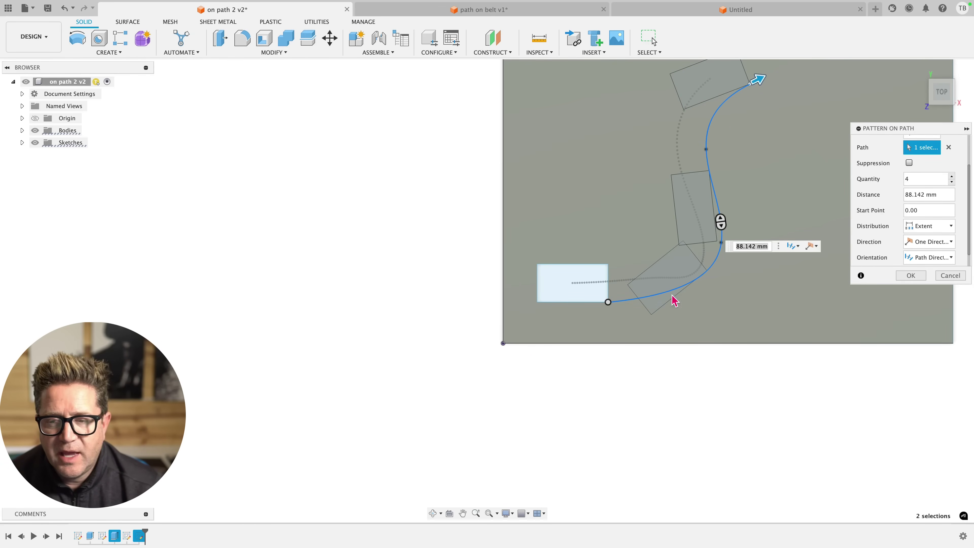
# Step: In the on path 2 design, try six instances of the rectangular cutout along the spline starting at its corner, and cancel the pattern
pyautogui.click(952, 176)
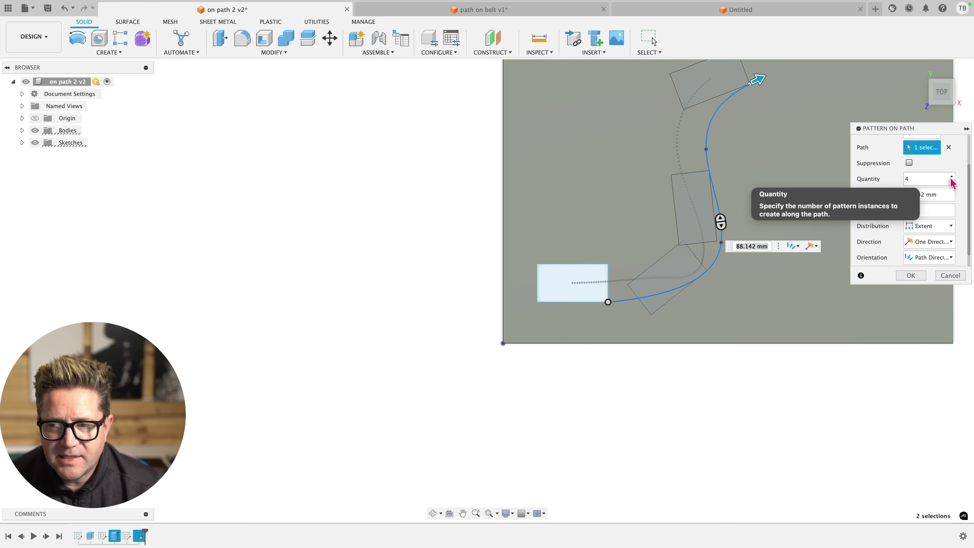
pyautogui.click(952, 176)
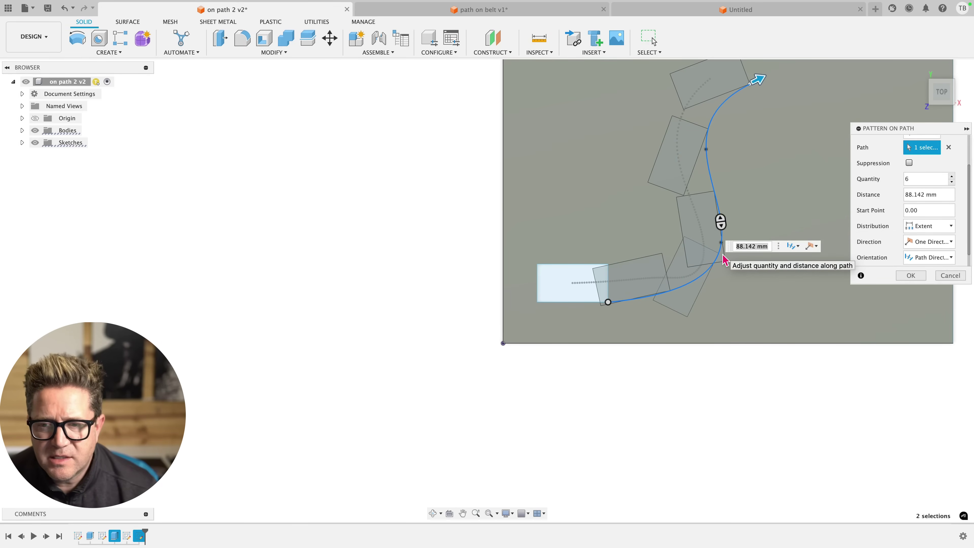
pyautogui.scroll(3, 727, 168)
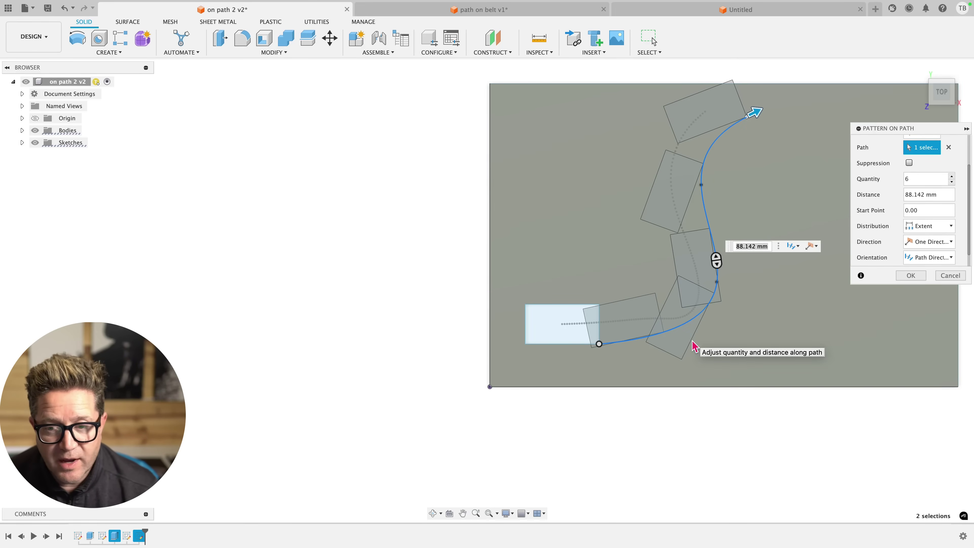
pyautogui.click(949, 276)
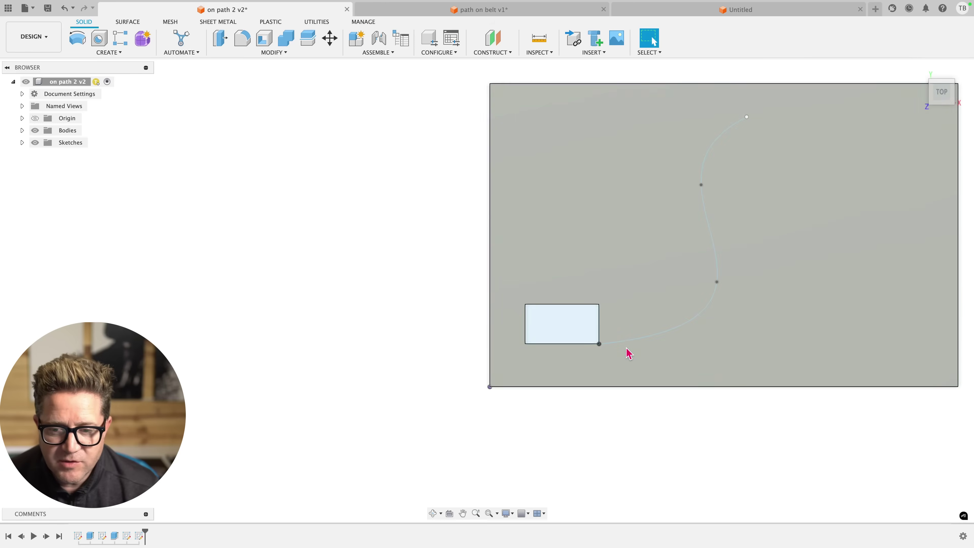
# Step: Open the spline's sketch for editing and remove the spline that starts at the rectangular cutout's corner
pyautogui.rightClick(630, 345)
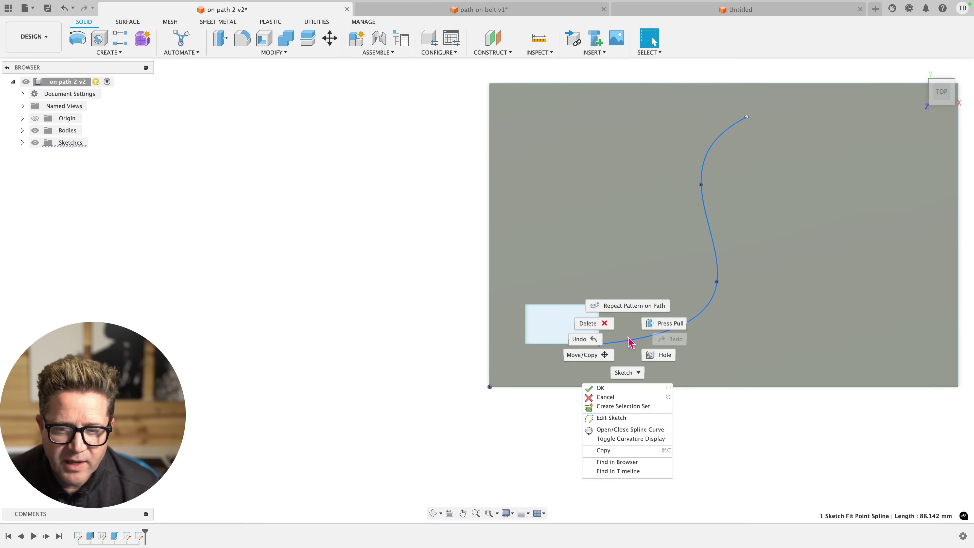
pyautogui.click(623, 417)
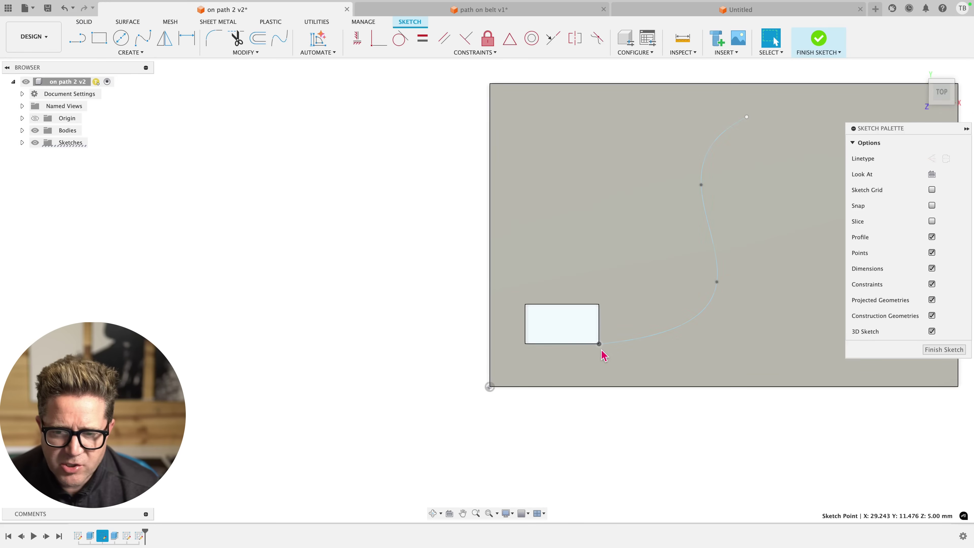
pyautogui.click(602, 346)
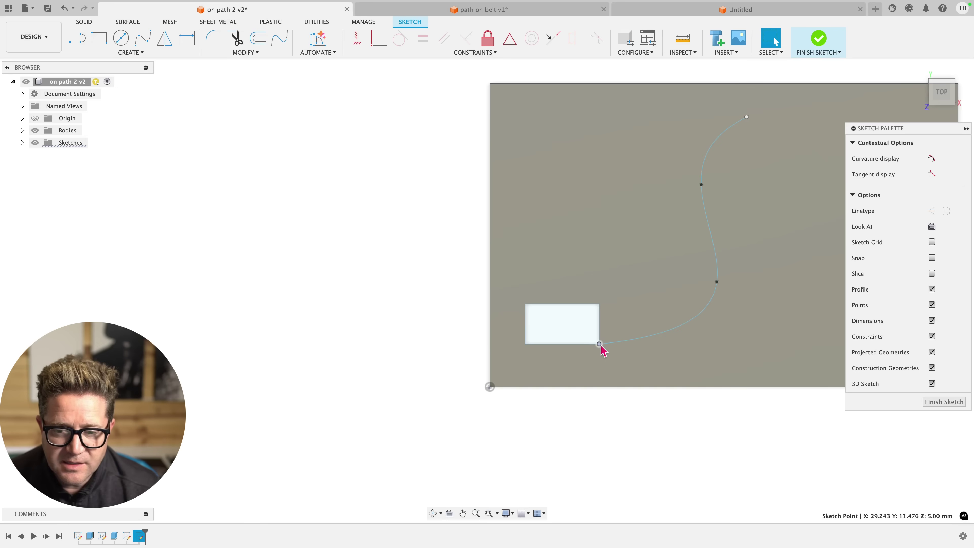
pyautogui.press('Escape')
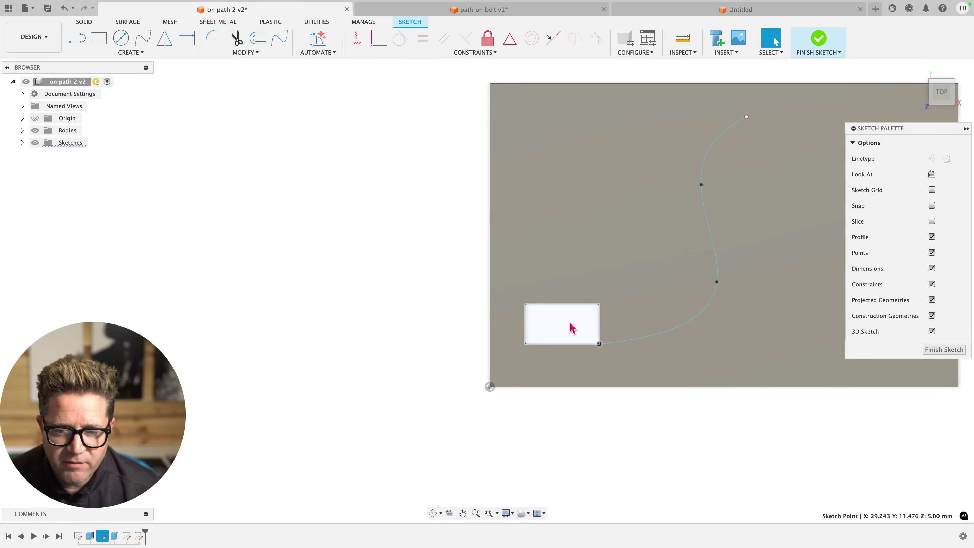
pyautogui.hotkey('ctrl', 'z')
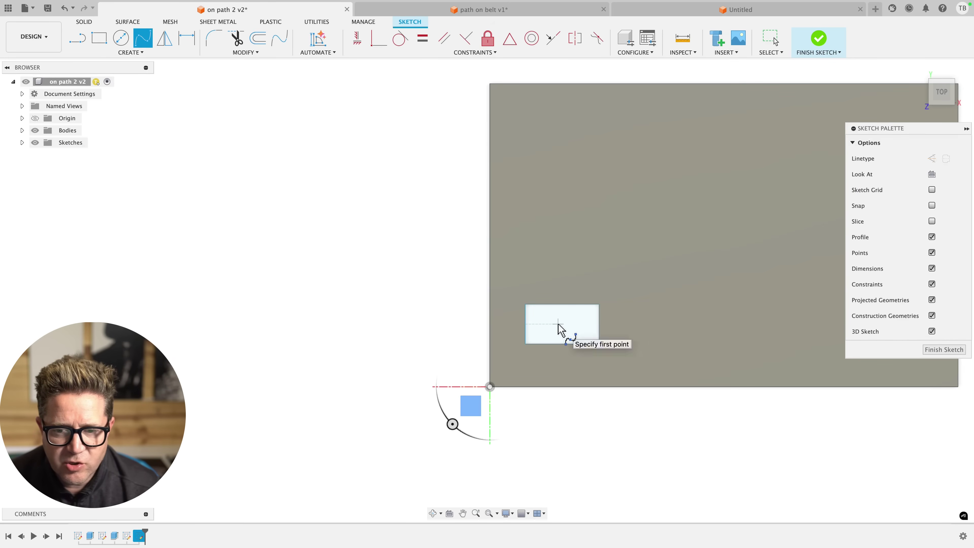
# Step: Draw a five-point fit point spline from the centre of the rectangular cutout up toward the plate's opposite corner
pyautogui.click(562, 324)
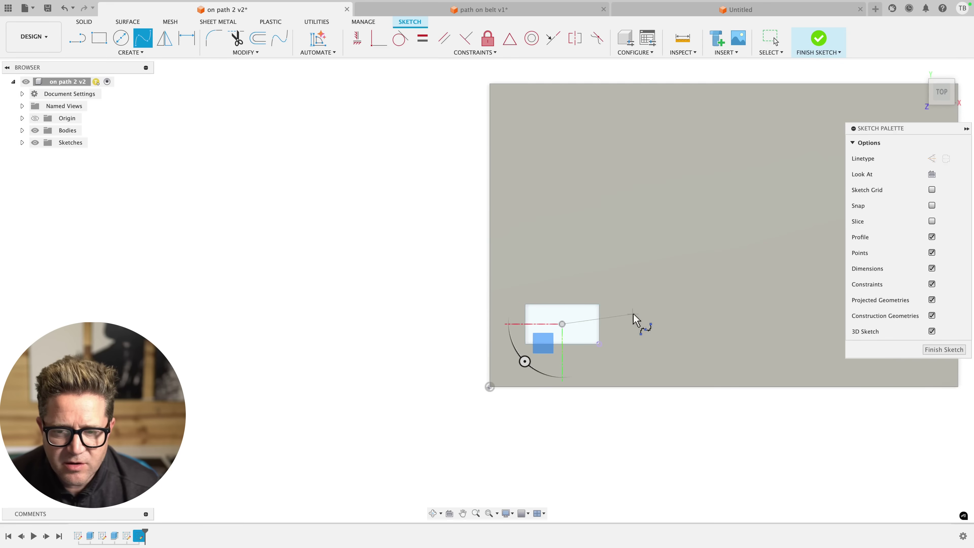
pyautogui.click(633, 313)
pyautogui.click(717, 260)
pyautogui.click(784, 161)
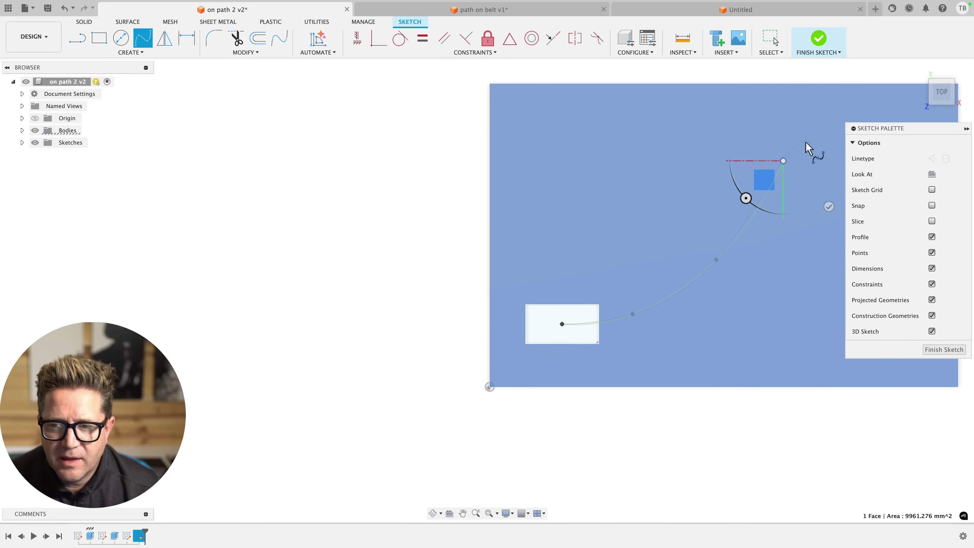
pyautogui.click(835, 118)
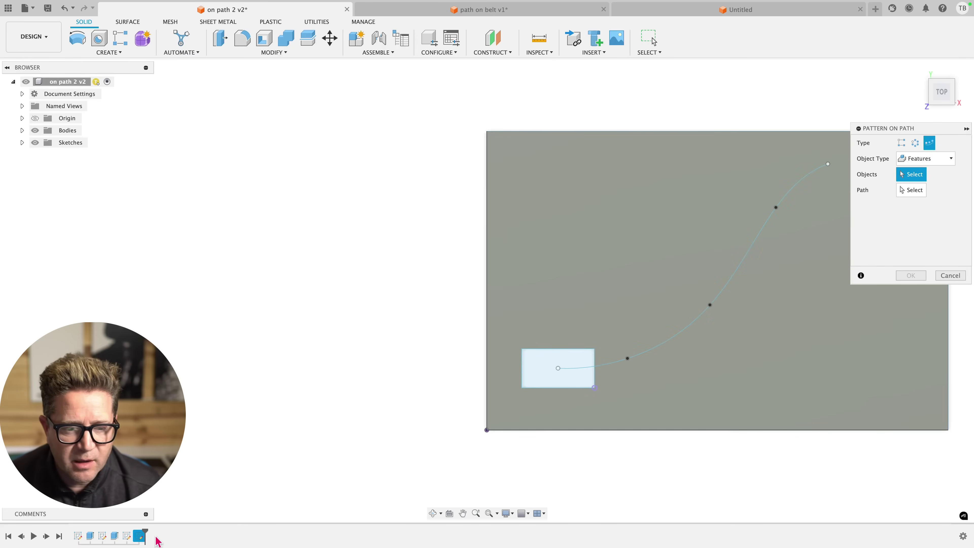
# Step: Choose the extruded rectangular cutout as the feature to pattern and the spline from its centre as the path
pyautogui.click(114, 536)
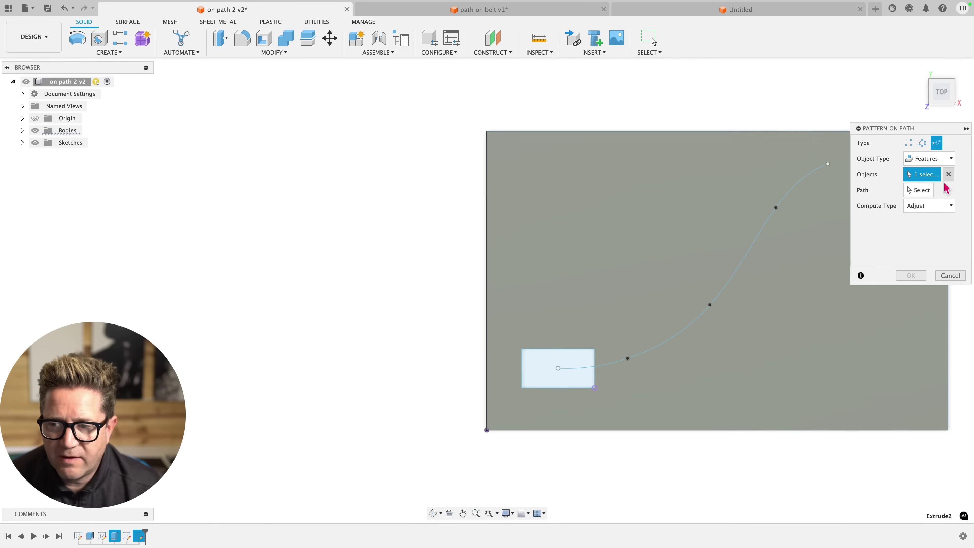
pyautogui.click(920, 190)
pyautogui.click(688, 321)
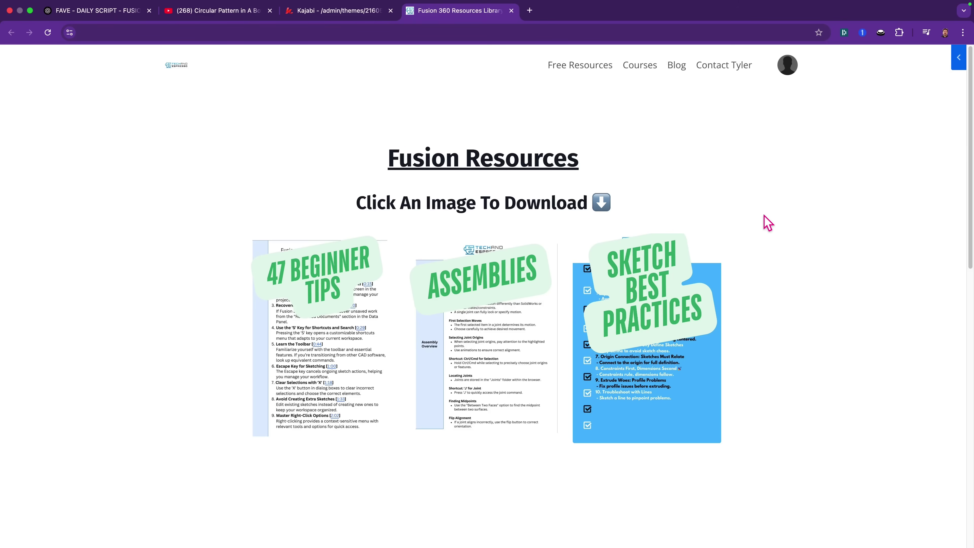
# Step: Switch to the web browser and look through the downloadable guides on the Fusion Resources page
pyautogui.scroll(-6, 562, 272)
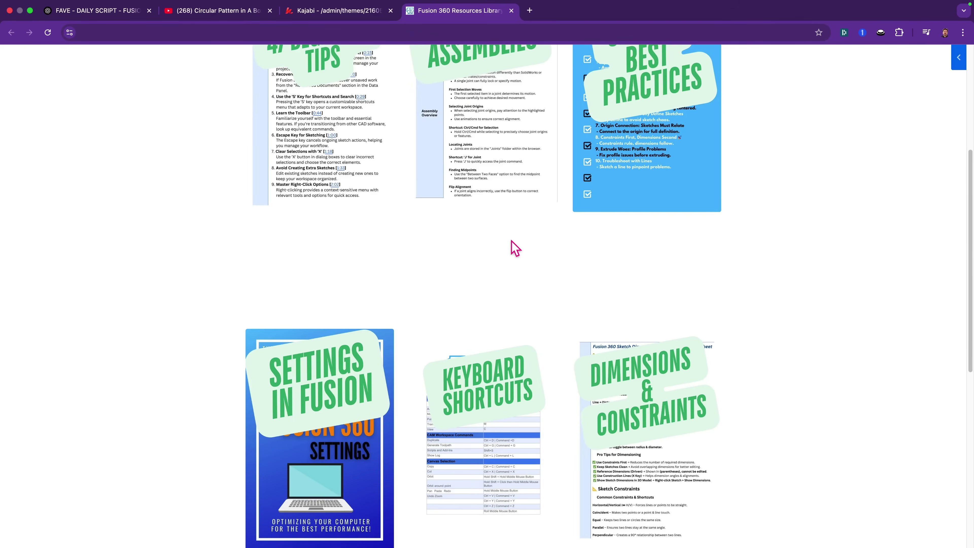
pyautogui.scroll(-8, 685, 261)
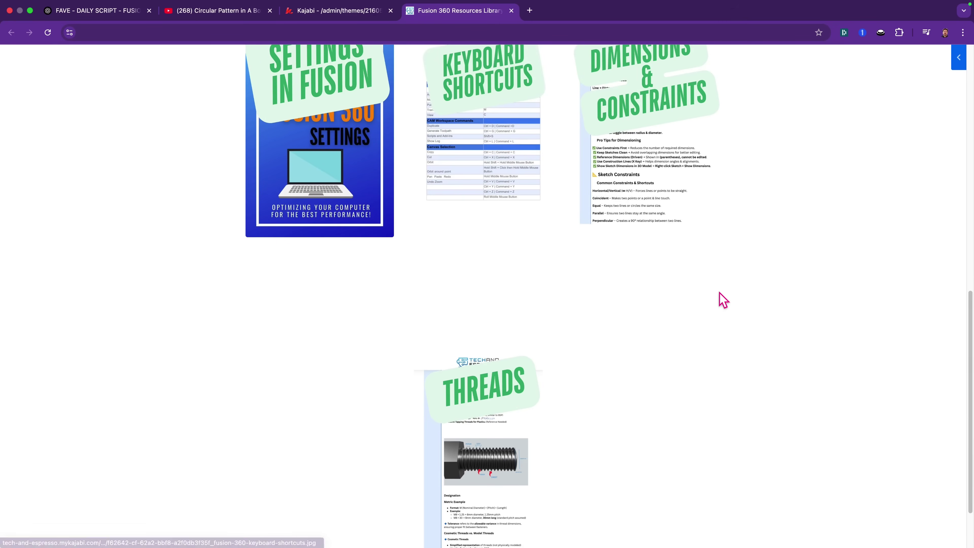
pyautogui.scroll(5, 798, 286)
pyautogui.scroll(8, 797, 286)
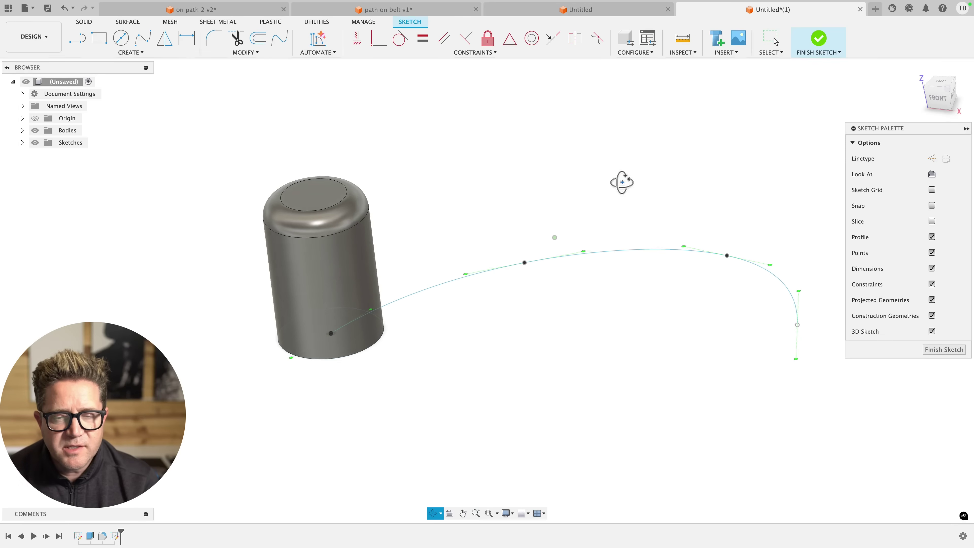
# Step: In the cylinder design, finish the spline sketch and set up a Pattern on Path of Bodies with the cylinder as object and the spline as path
pyautogui.moveTo(620, 182)
pyautogui.keyDown('shift'); pyautogui.mouseDown(button='middle')
pyautogui.moveTo(628, 167)
pyautogui.moveTo(630, 197)
pyautogui.mouseUp(button='middle'); pyautogui.keyUp('shift')
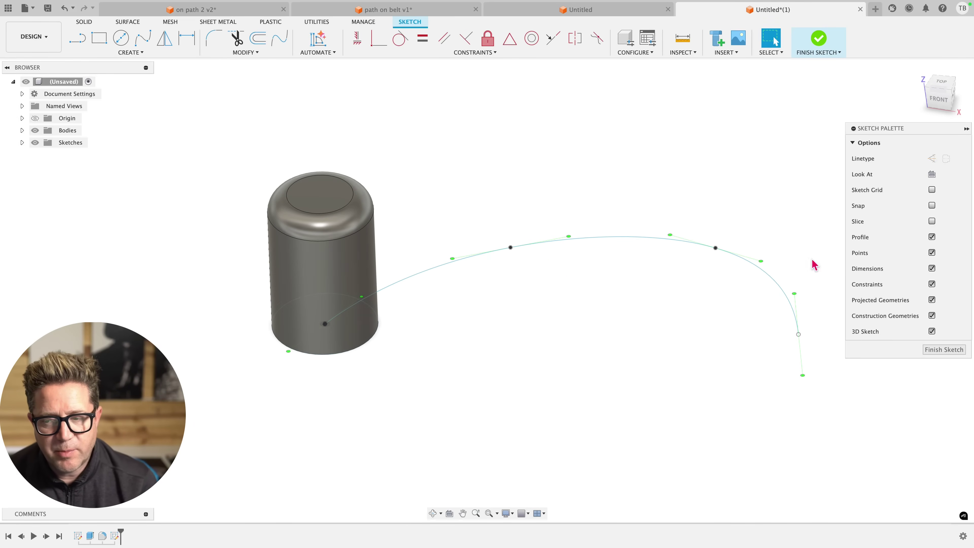
pyautogui.click(944, 349)
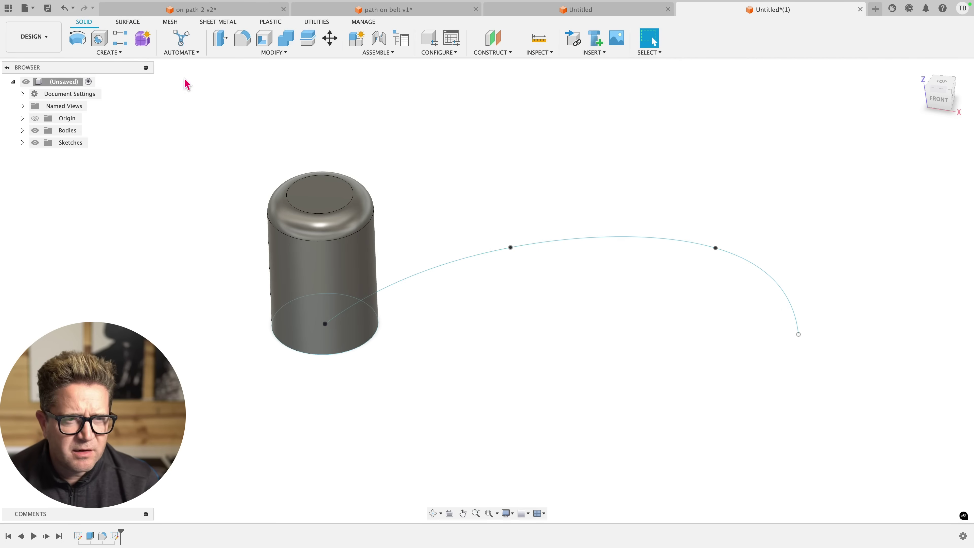
pyautogui.click(102, 55)
pyautogui.moveTo(115, 271)
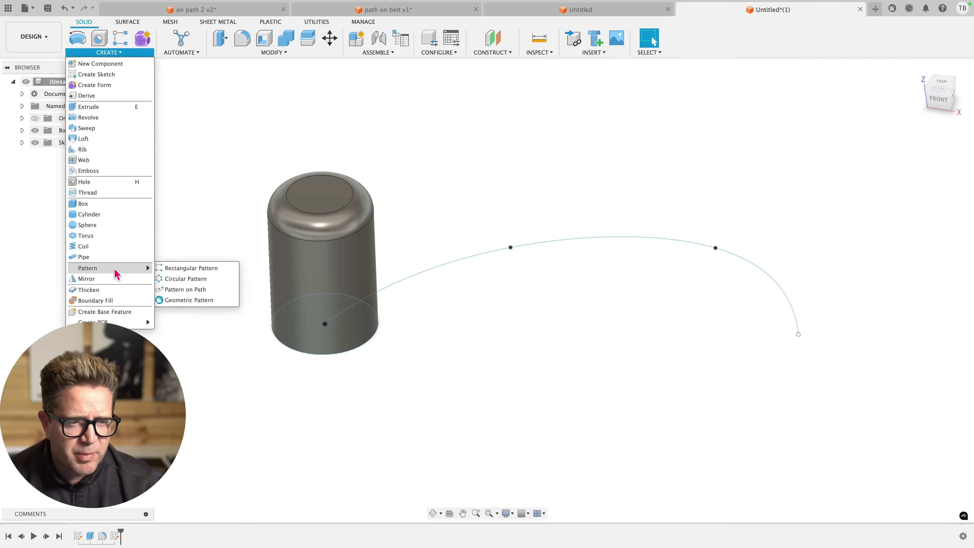
pyautogui.click(189, 290)
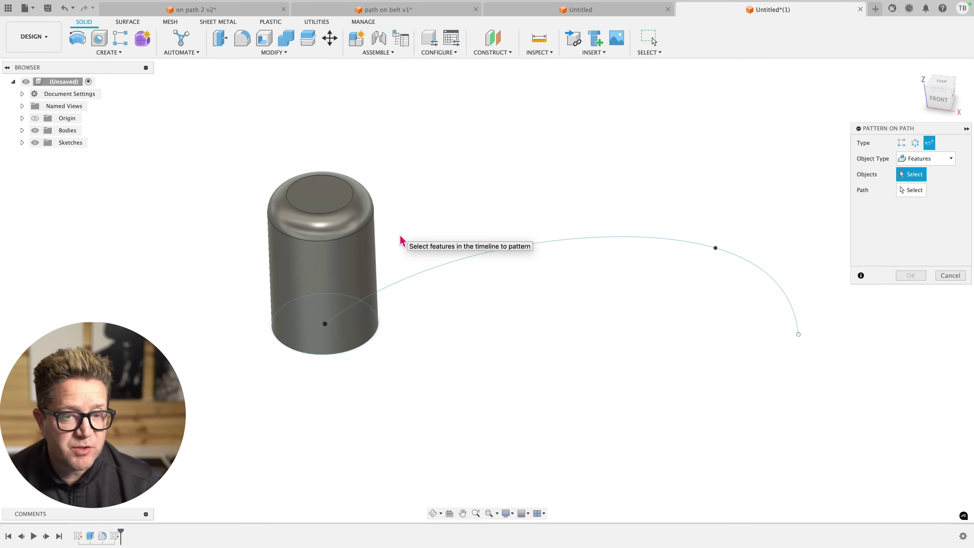
pyautogui.click(922, 162)
pyautogui.click(917, 173)
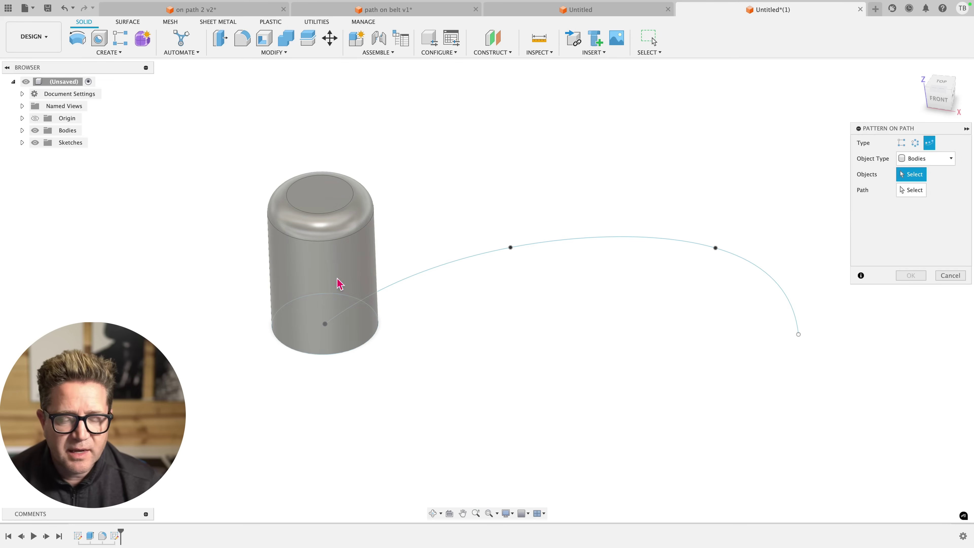
pyautogui.click(341, 268)
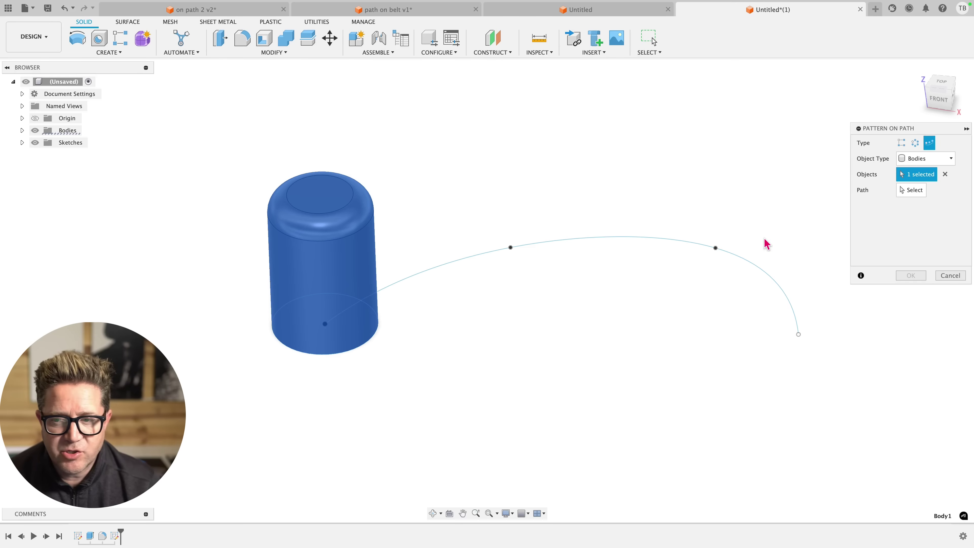
pyautogui.click(911, 189)
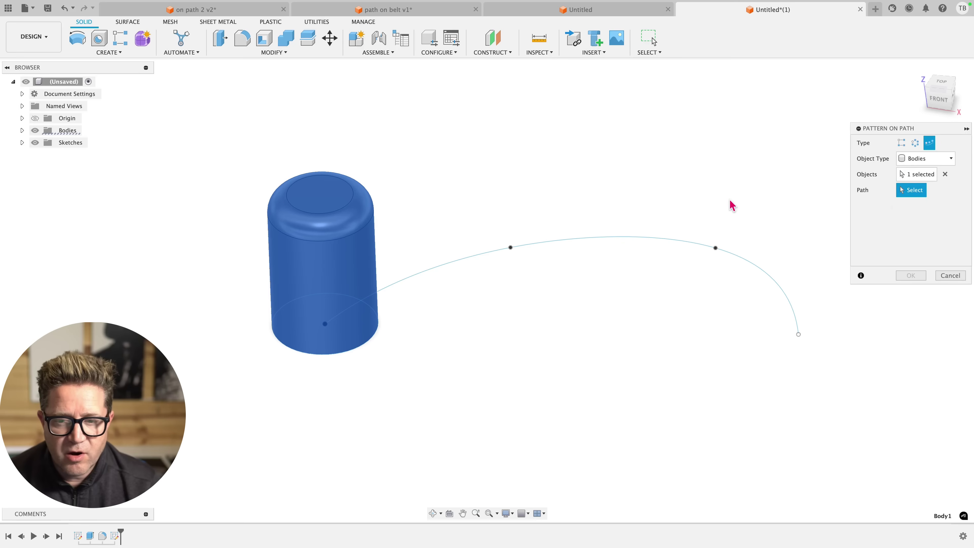
pyautogui.click(665, 244)
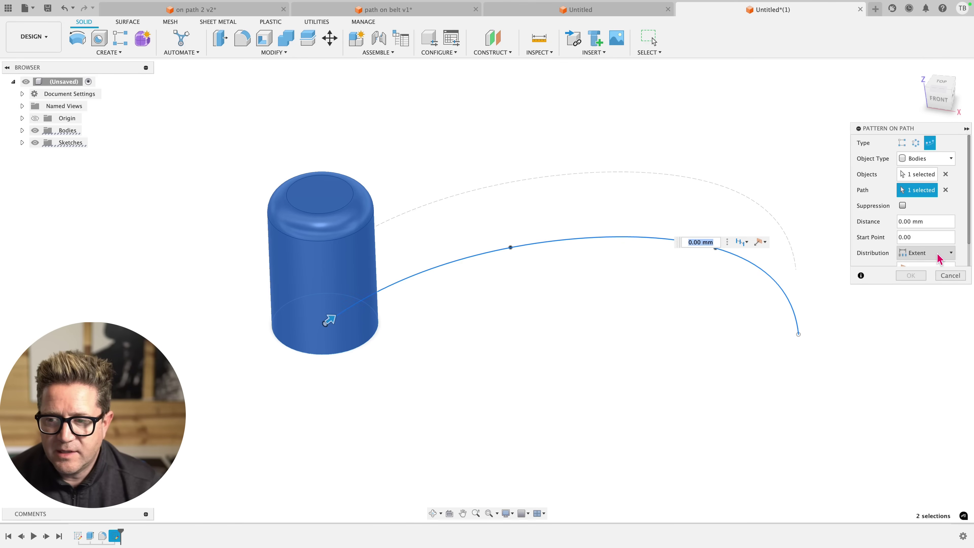
# Step: Extend the three-instance cylinder pattern about 157 mm to the far end of the spline and complete it
pyautogui.scroll(-2, 939, 258)
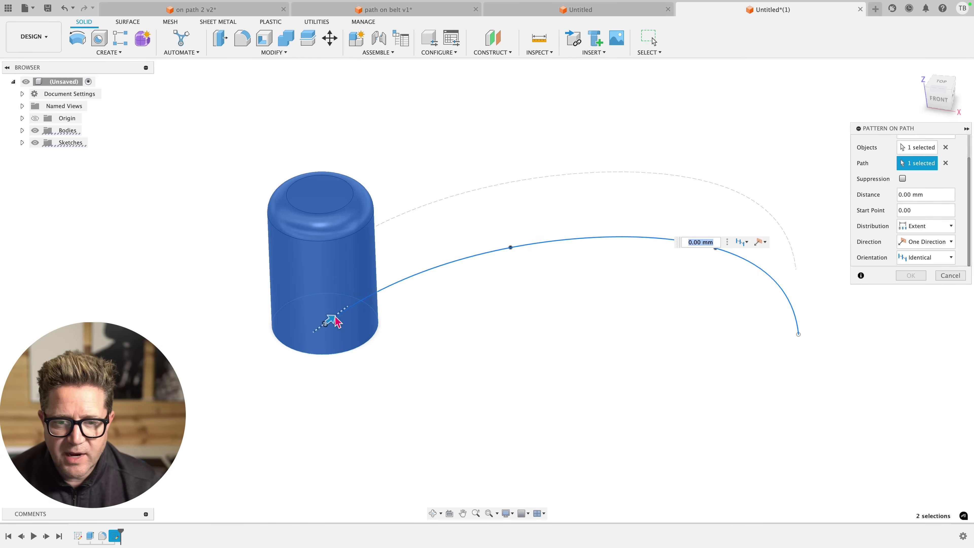
pyautogui.moveTo(336, 322); pyautogui.dragTo(707, 223)
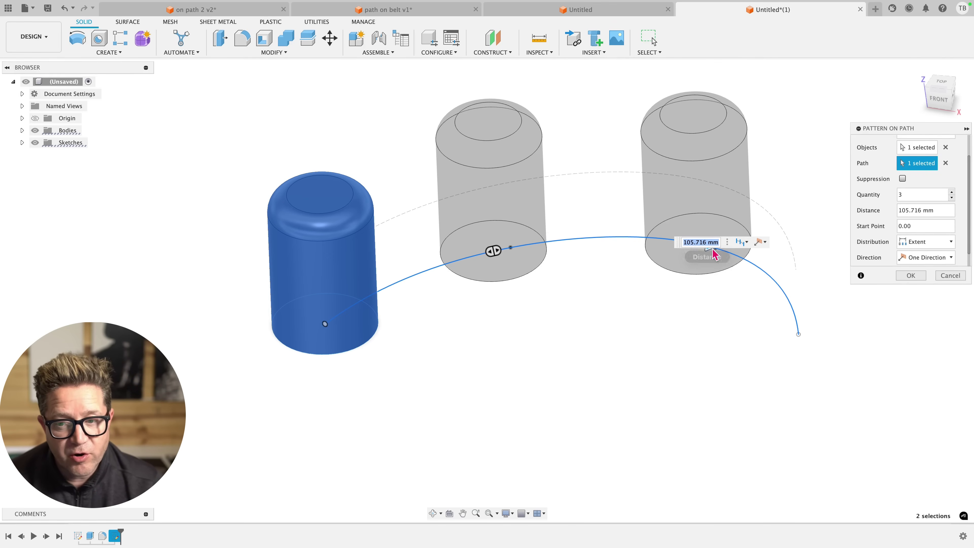
pyautogui.moveTo(707, 253); pyautogui.dragTo(882, 411)
pyautogui.scroll(5, 695, 265)
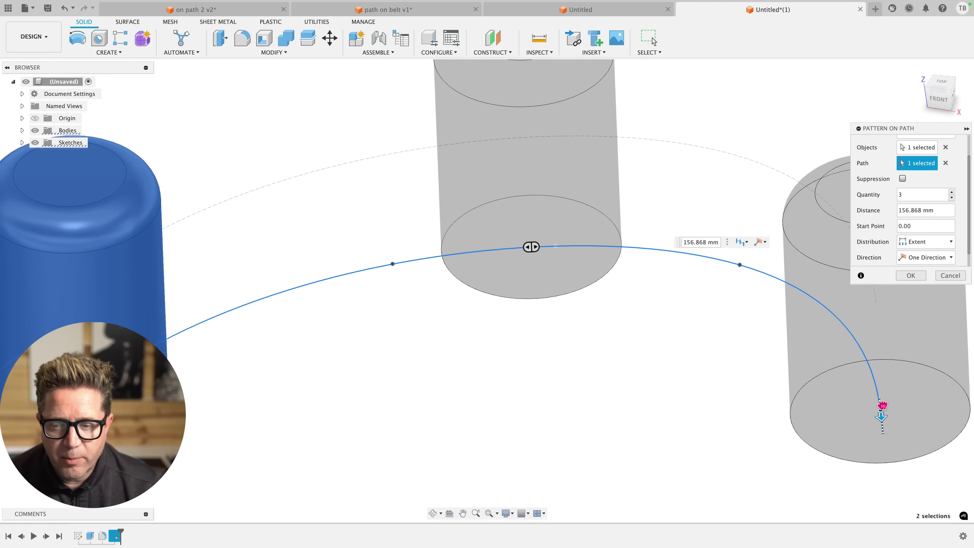
pyautogui.press('Return')
pyautogui.scroll(-5, 687, 257)
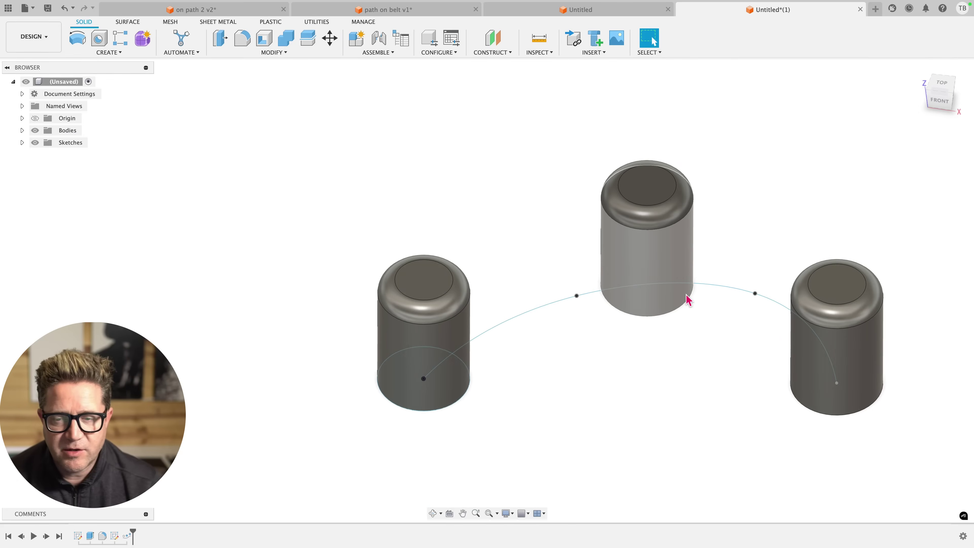
pyautogui.scroll(-1, 710, 302)
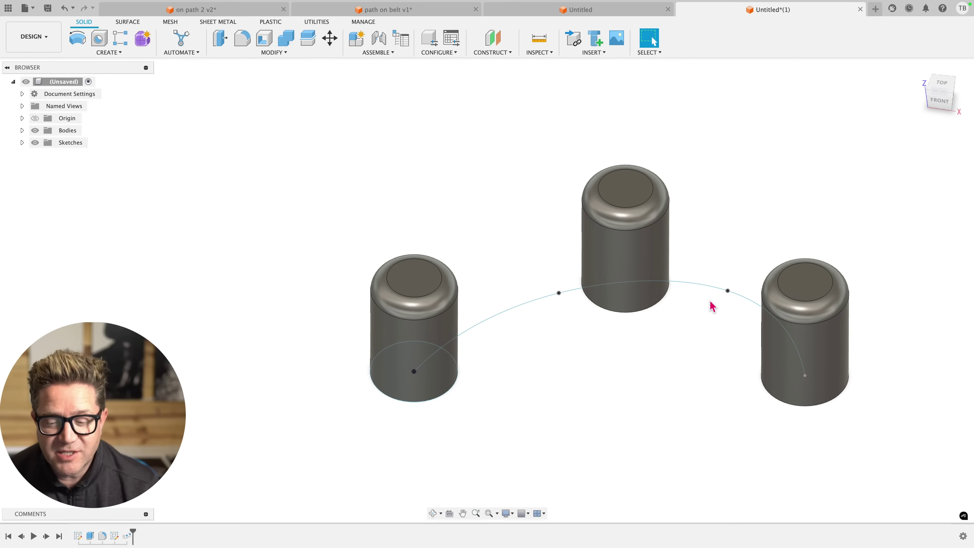
pyautogui.scroll(-2, 635, 279)
pyautogui.scroll(2, 710, 290)
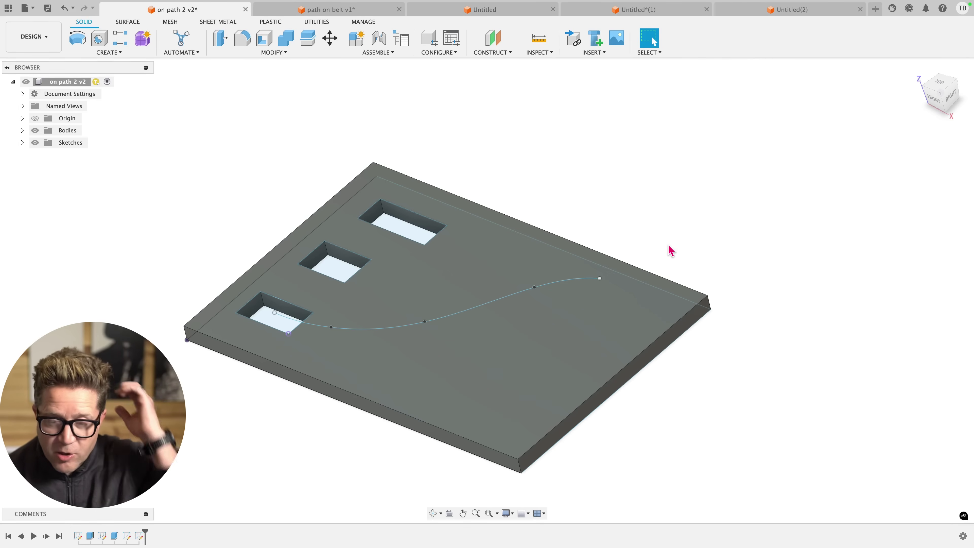
# Step: In the on path 2 design, set up a Pattern on Path of Features using the extrude with three cutouts and the spline as path
pyautogui.write('spatt')
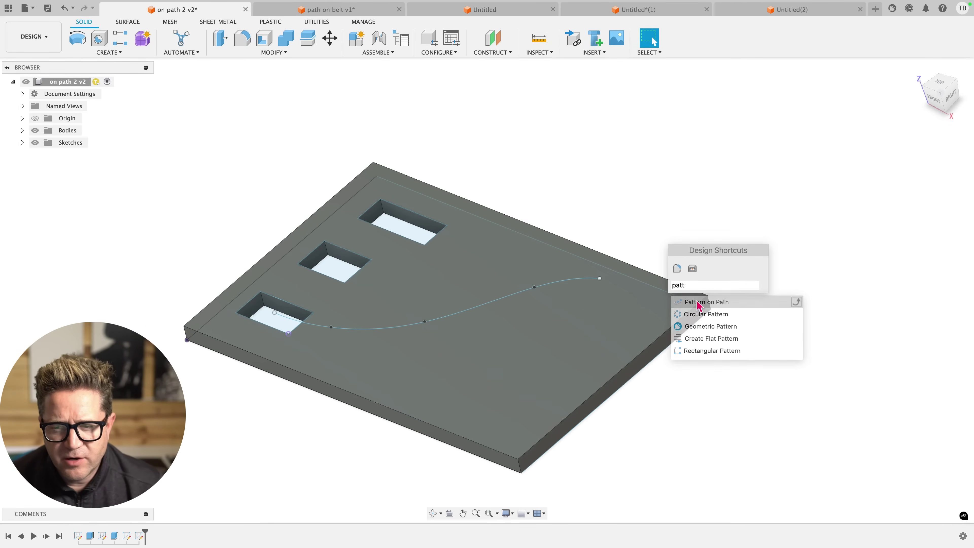
pyautogui.click(692, 302)
pyautogui.scroll(3, 253, 324)
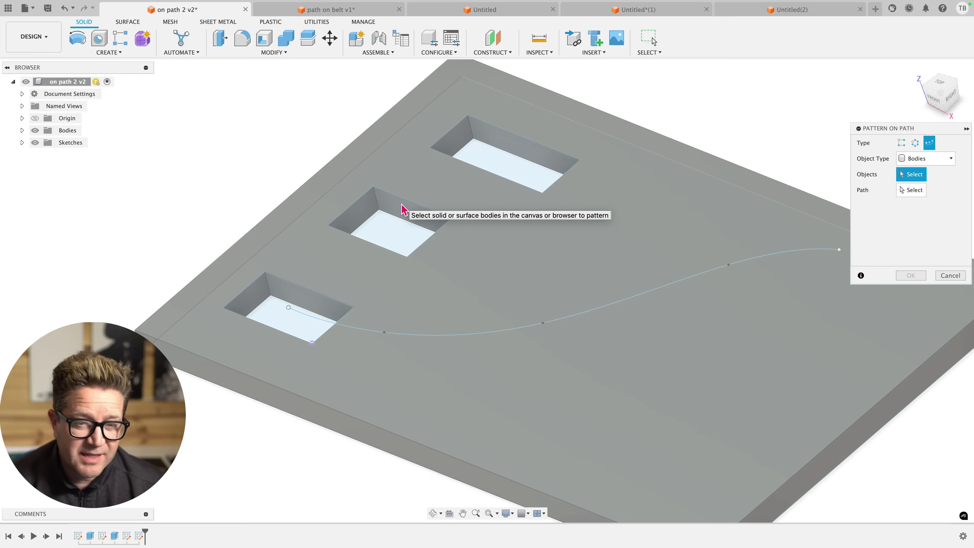
pyautogui.scroll(-3, 403, 210)
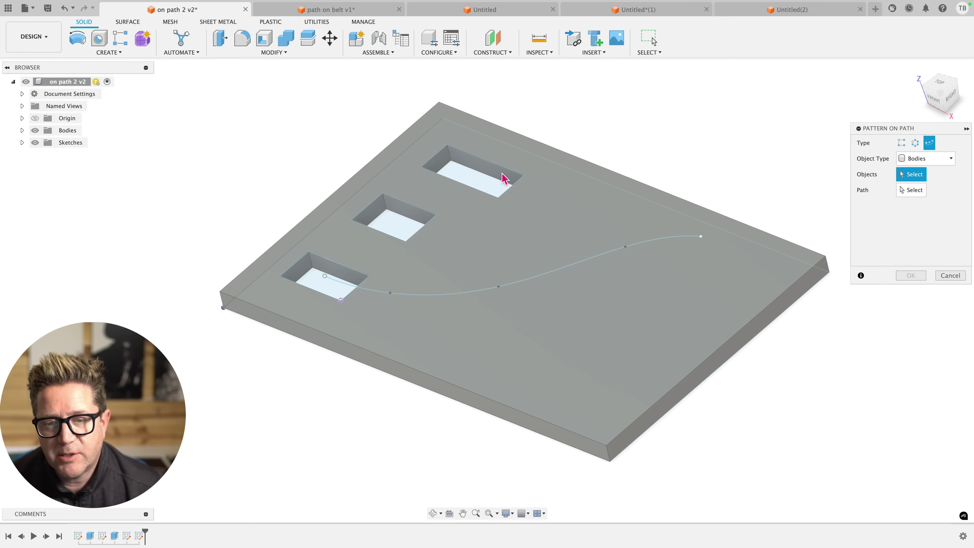
pyautogui.click(926, 158)
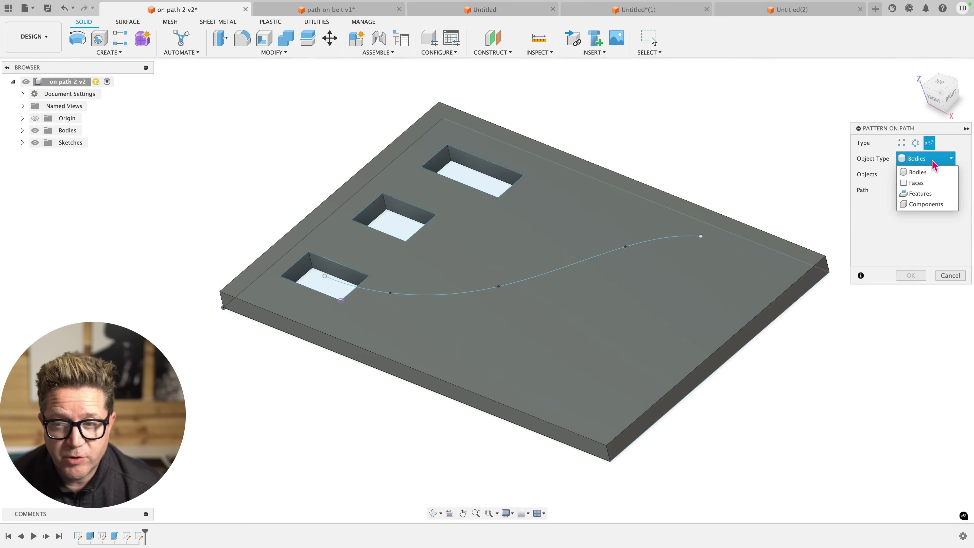
pyautogui.click(926, 192)
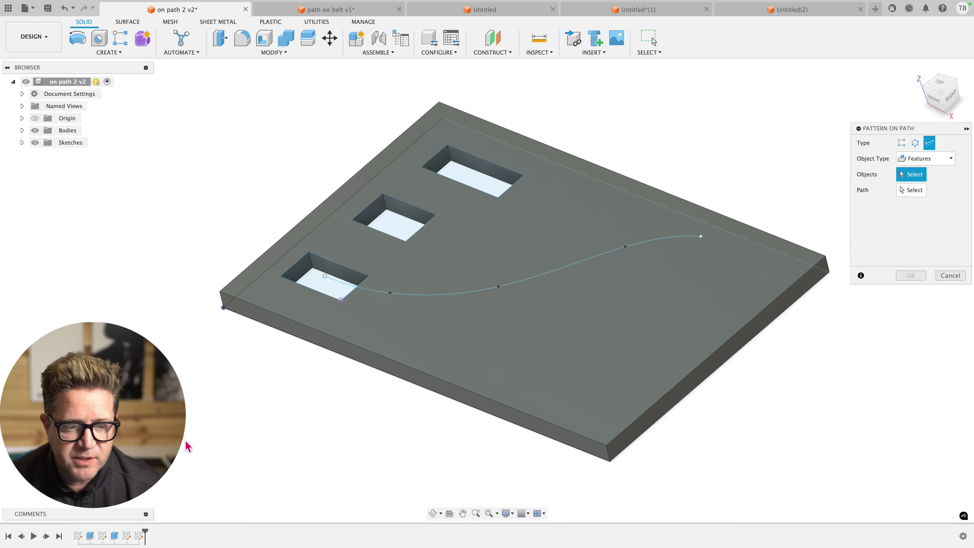
pyautogui.click(114, 536)
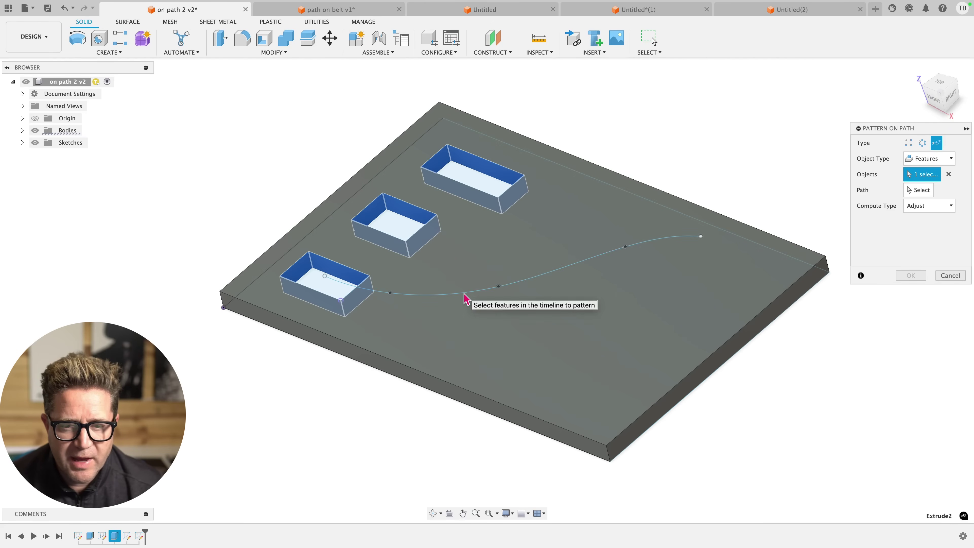
pyautogui.click(919, 189)
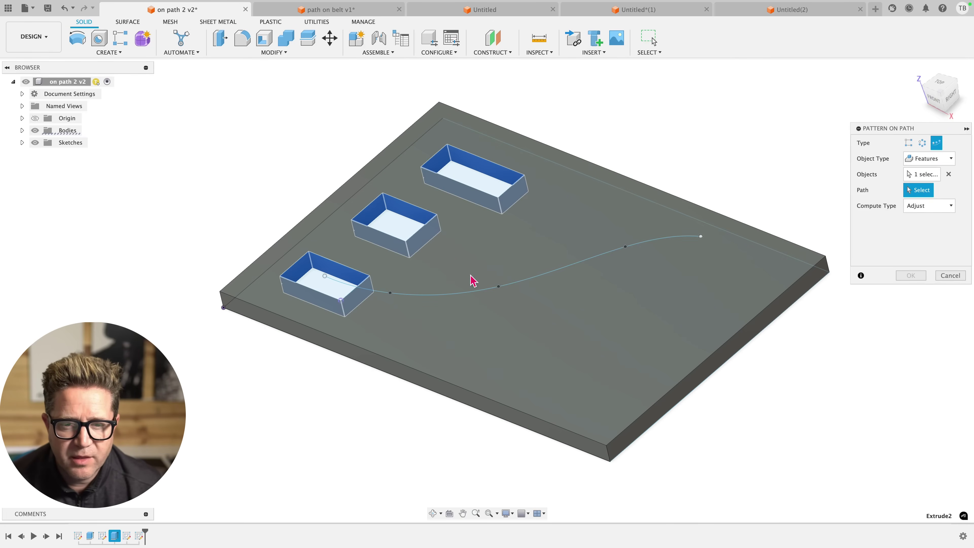
pyautogui.click(462, 294)
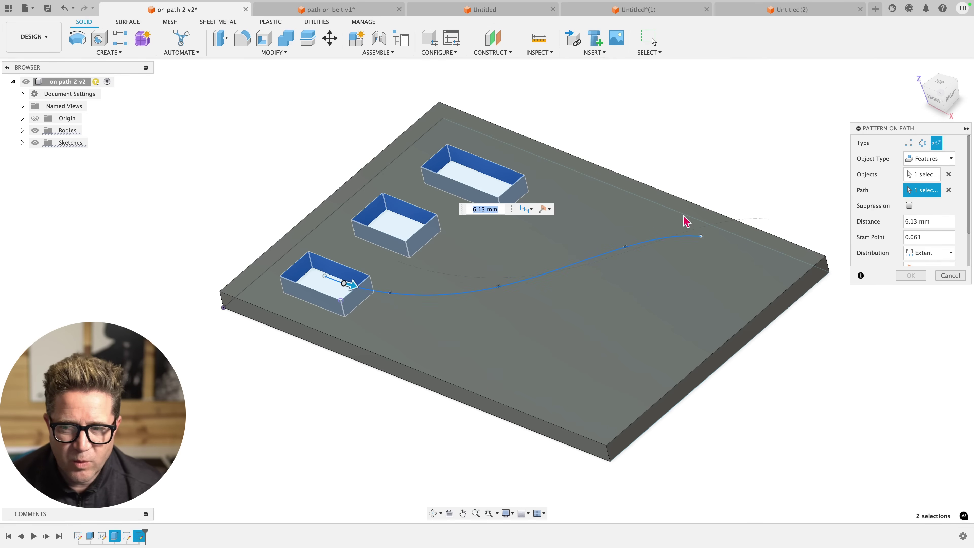
# Step: Set the pattern's start point to 0 and extend its three instances about 97 mm along the spline
pyautogui.press('Tab')
pyautogui.write('0')
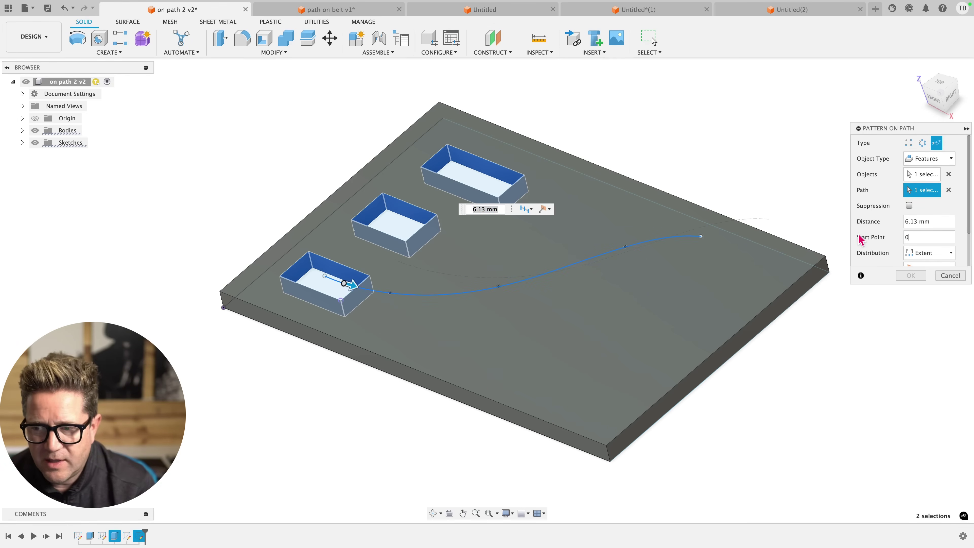
pyautogui.keyDown('shift'); pyautogui.moveTo(868, 232); pyautogui.dragTo(628, 287, button='middle'); pyautogui.keyUp('shift')
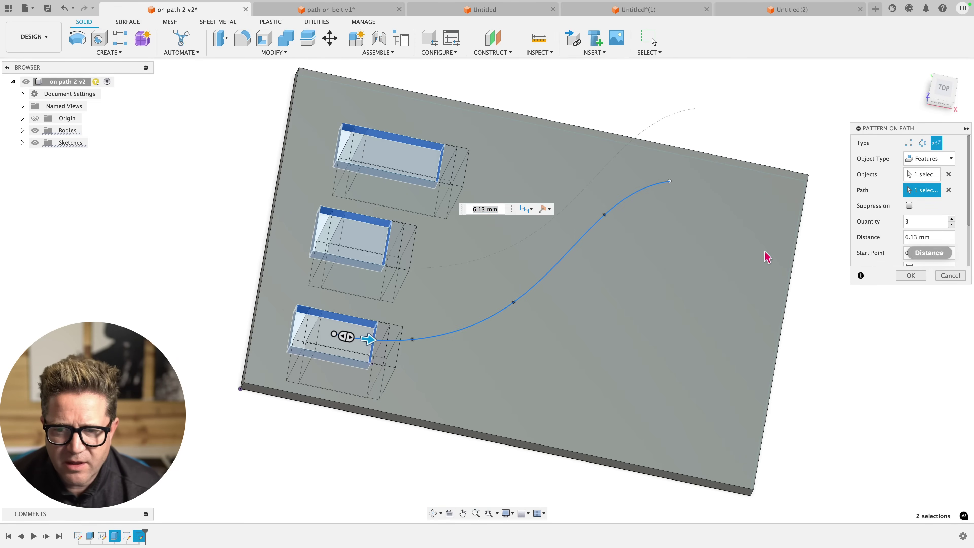
pyautogui.moveTo(375, 345); pyautogui.dragTo(677, 187)
pyautogui.keyDown('shift'); pyautogui.moveTo(326, 327); pyautogui.dragTo(321, 307, button='middle'); pyautogui.keyUp('shift')
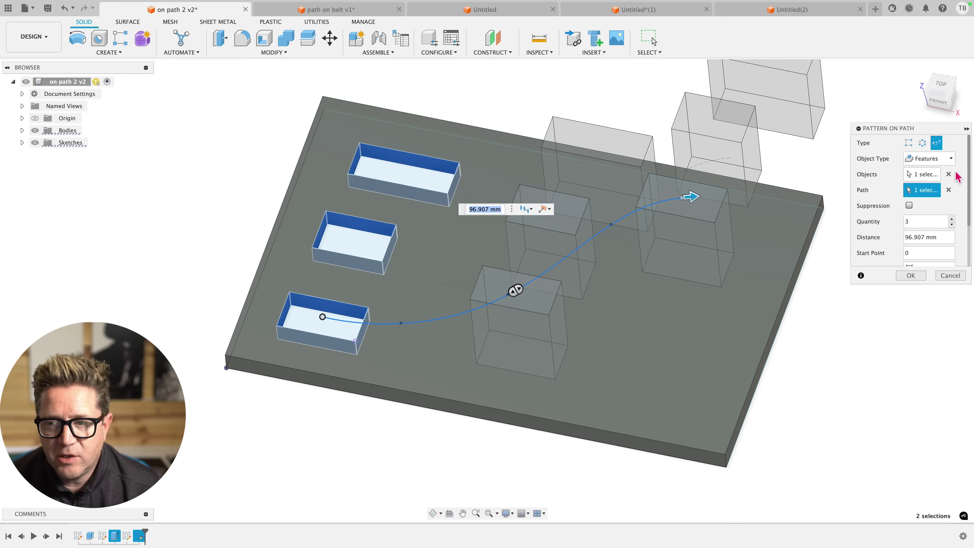
# Step: Change the pattern's object type to Faces and select the four inner faces of the cutout where the spline starts
pyautogui.click(950, 159)
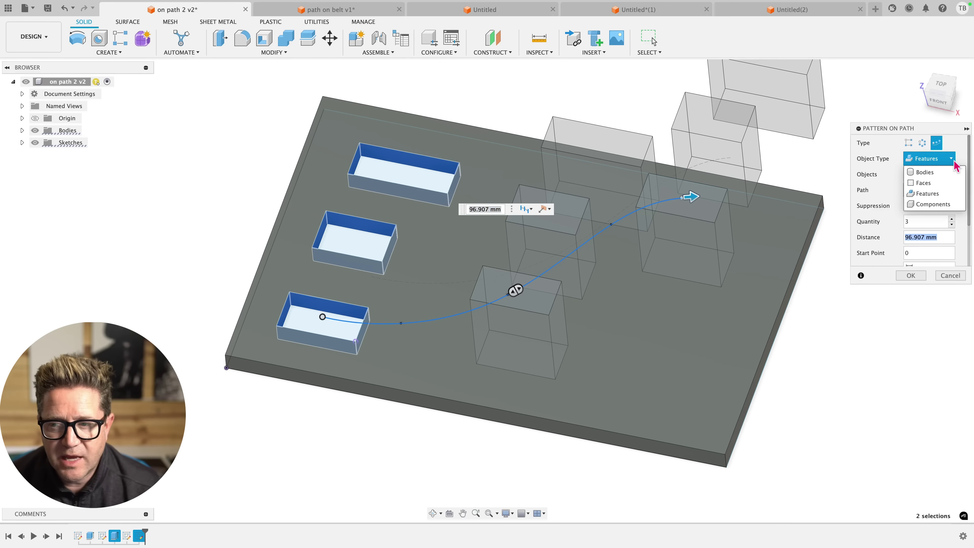
pyautogui.click(942, 186)
pyautogui.scroll(5, 245, 320)
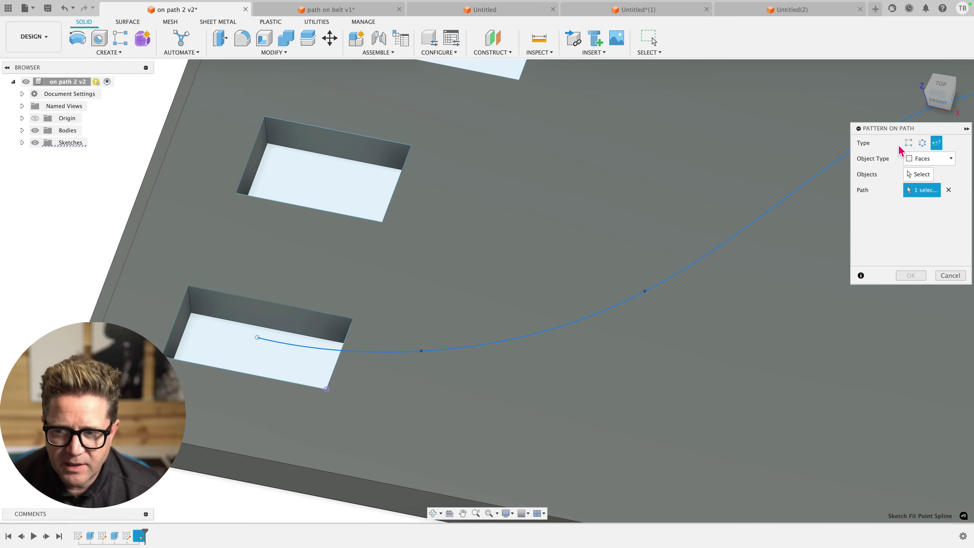
pyautogui.click(918, 174)
pyautogui.click(253, 315)
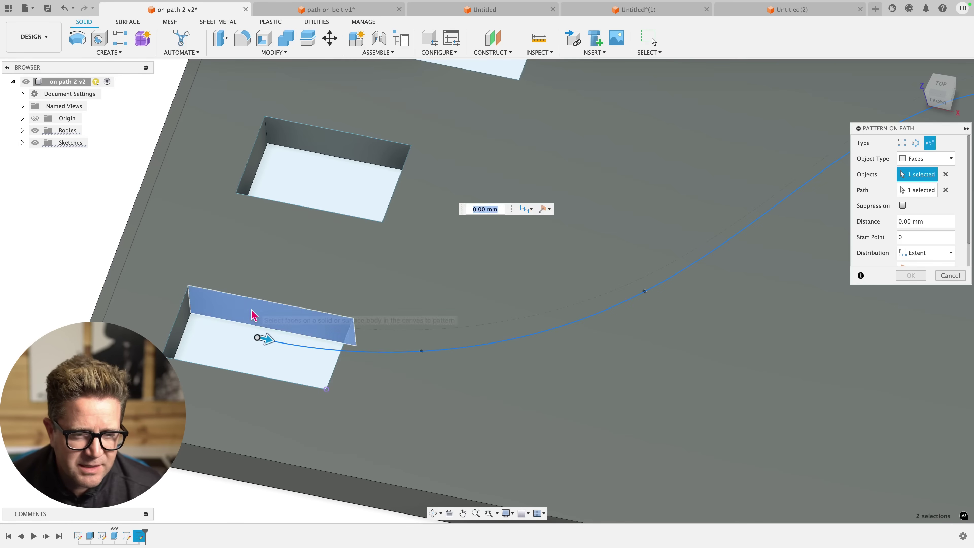
pyautogui.click(178, 331)
pyautogui.keyDown('shift'); pyautogui.moveTo(179, 330); pyautogui.dragTo(284, 278, button='middle'); pyautogui.keyUp('shift')
pyautogui.click(202, 369)
pyautogui.click(287, 346)
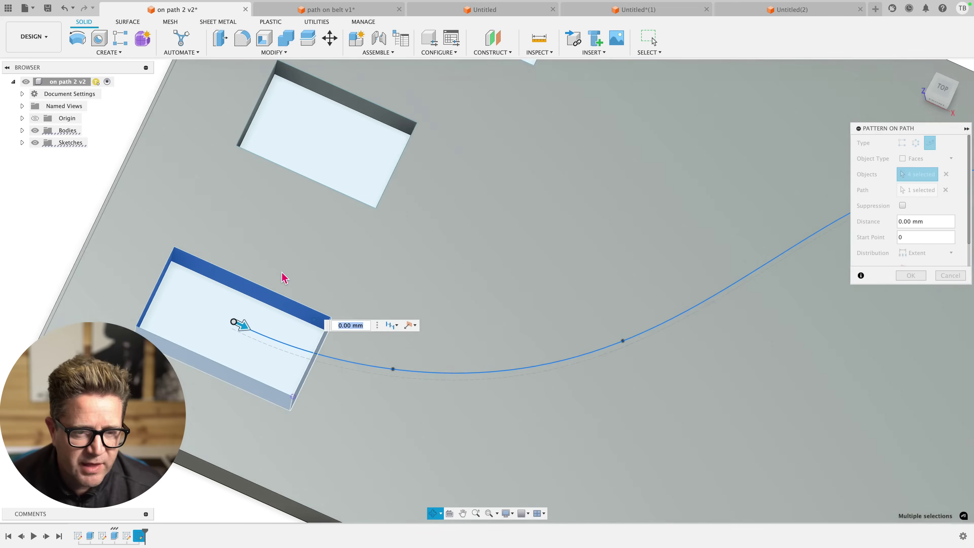
# Step: Extend the three-instance face pattern about 82 mm along the spline and complete it
pyautogui.scroll(-3, 280, 269)
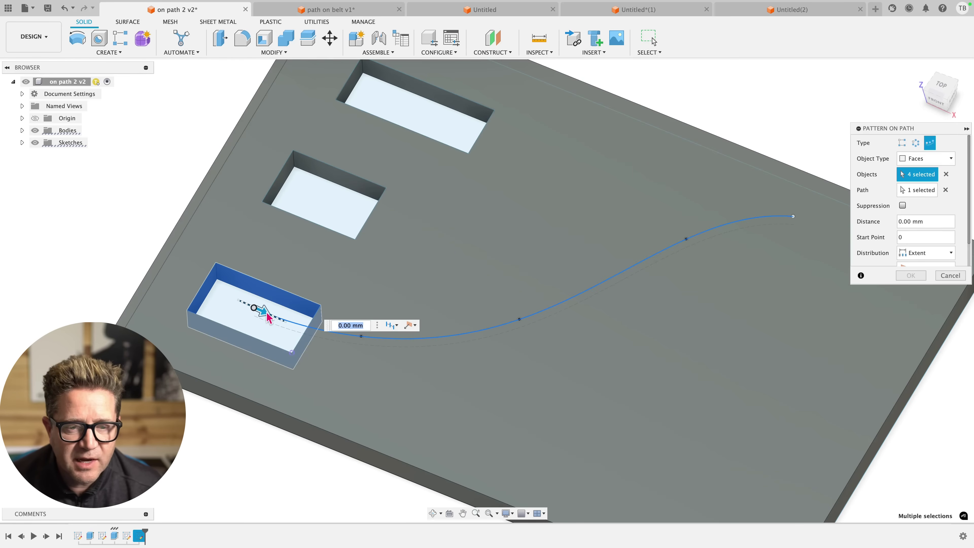
pyautogui.moveTo(268, 317); pyautogui.dragTo(717, 229)
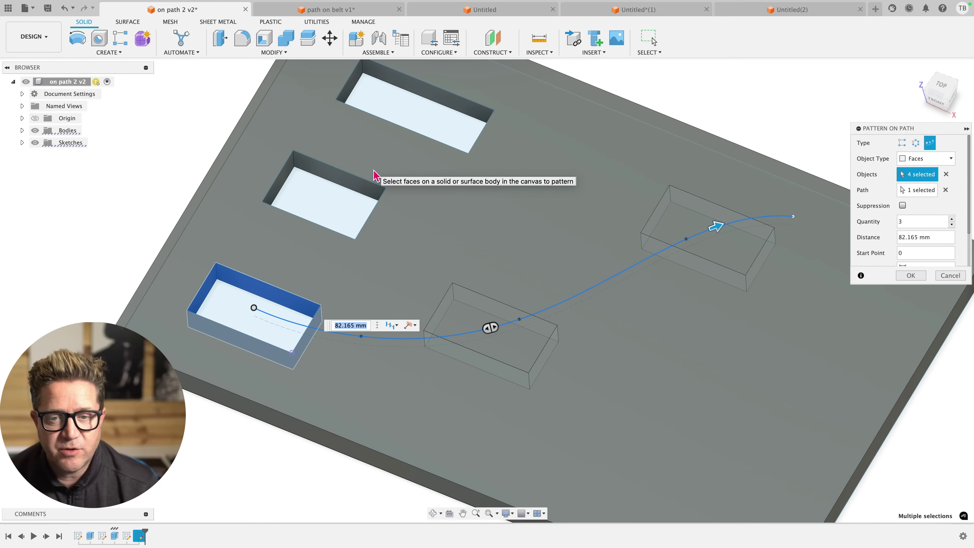
pyautogui.click(907, 277)
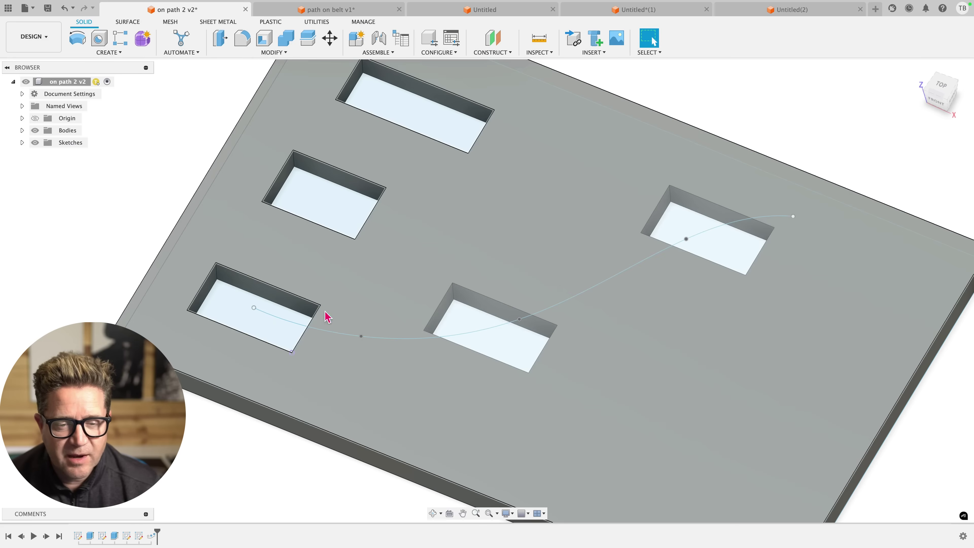
pyautogui.scroll(-3, 404, 309)
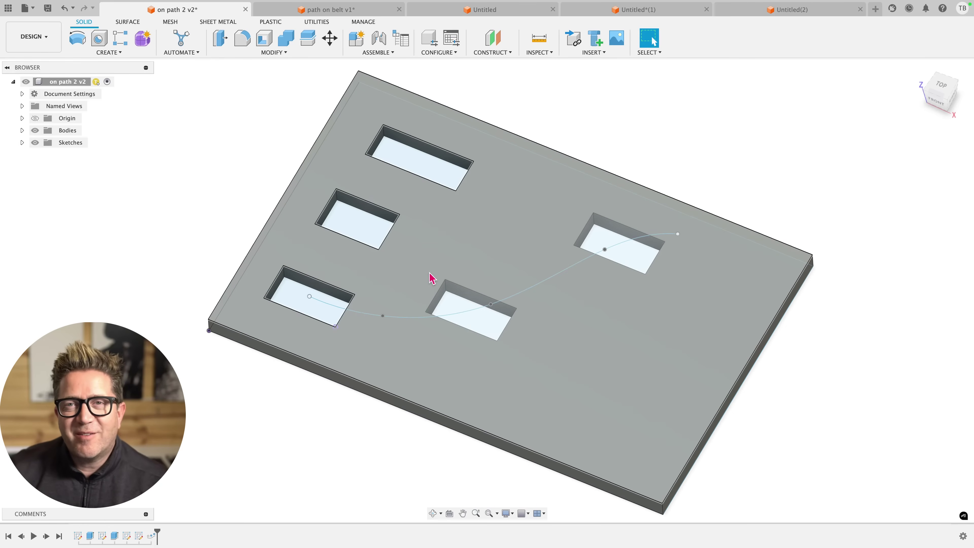